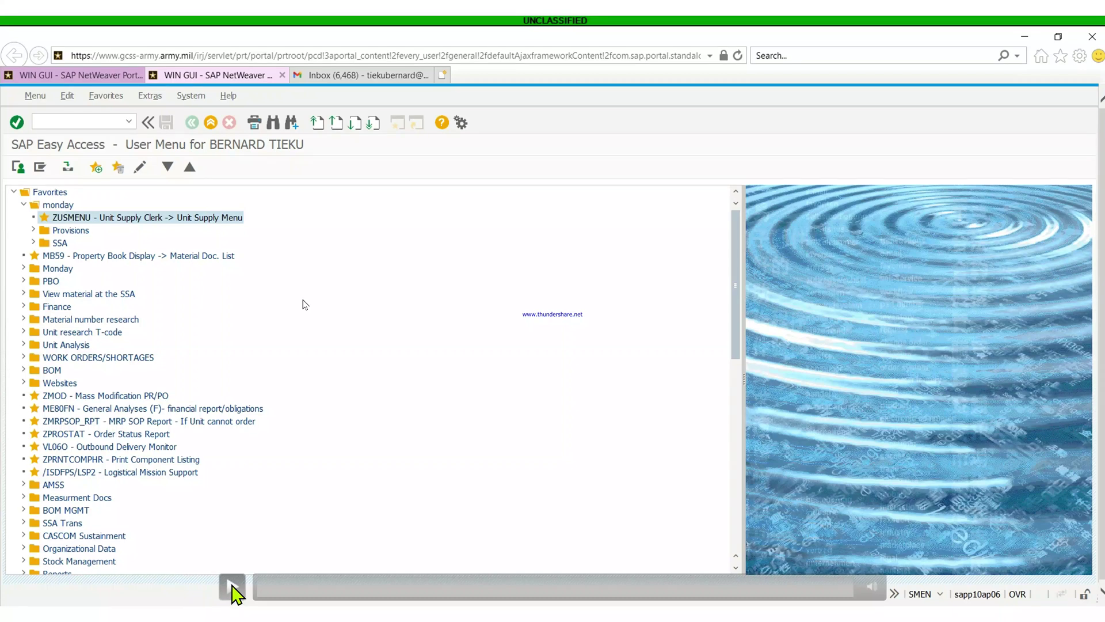
Open ZUSMENU Unit Supply Menu from Favorites and show its Reports actions
{"action": "left_click", "coordinate": [233, 589]}
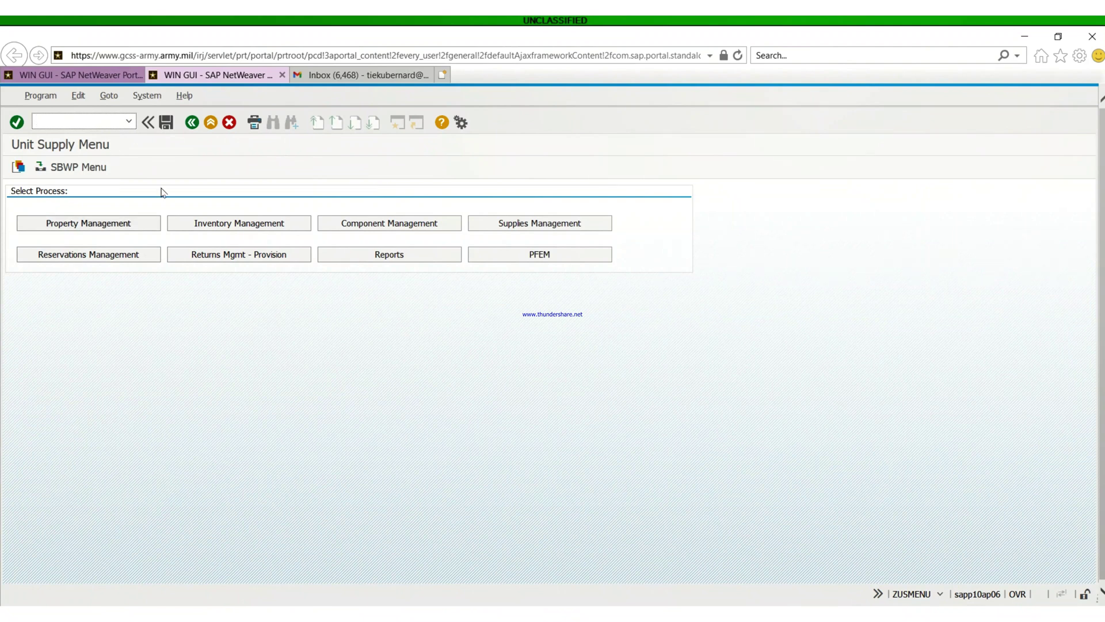
{"action": "left_click", "coordinate": [386, 254]}
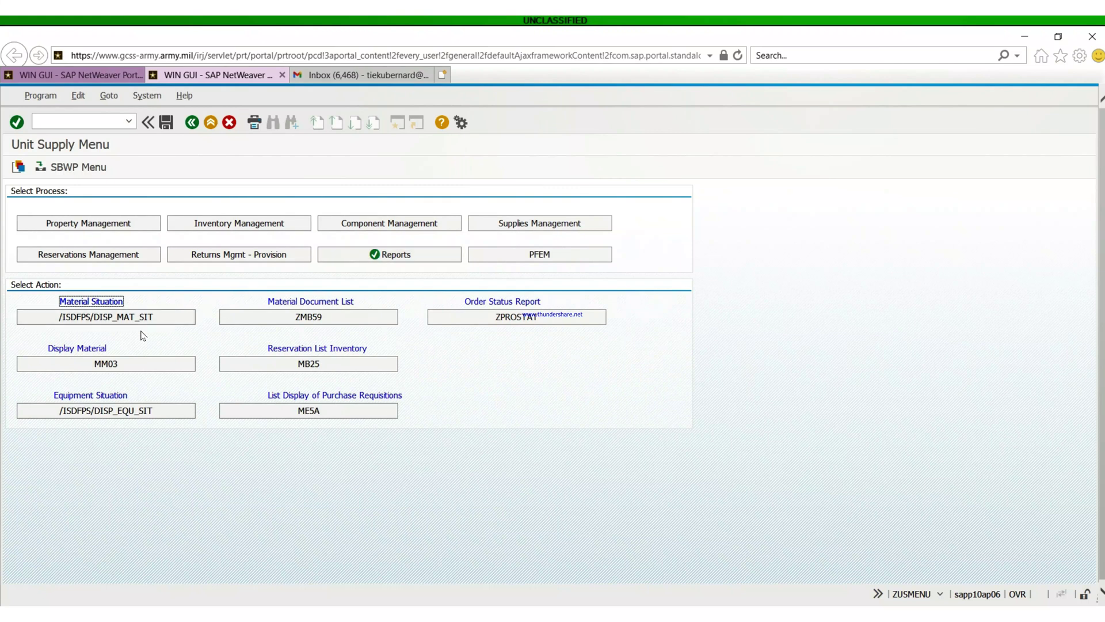
Start MM03 and enter material 016072338 from the history list
{"action": "left_click", "coordinate": [105, 366]}
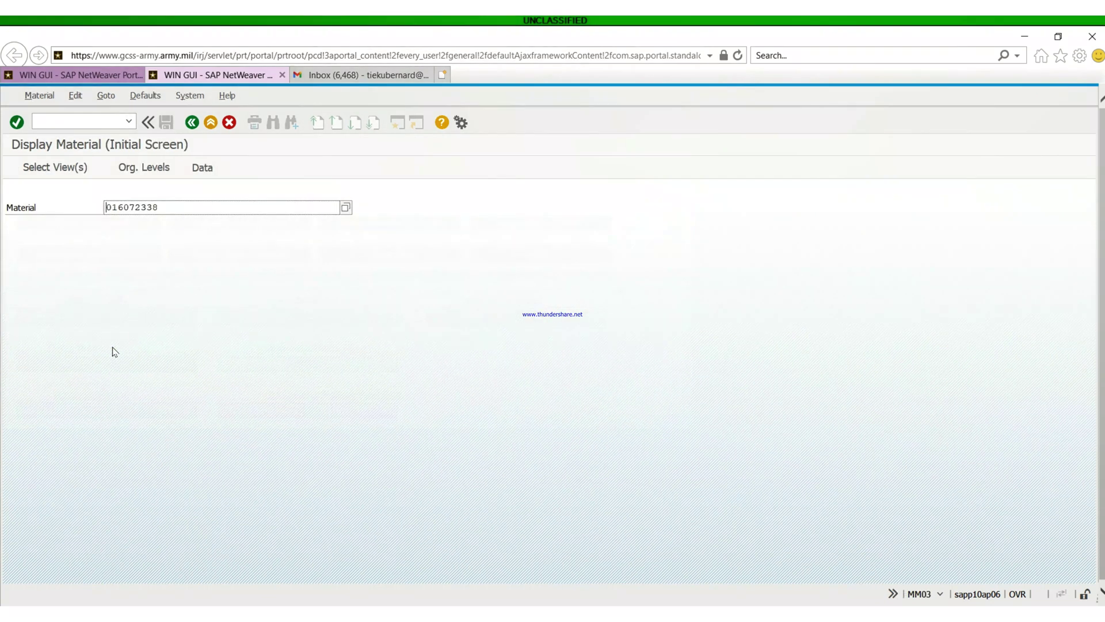
{"action": "left_click", "coordinate": [170, 207]}
{"action": "key", "text": "BackSpace"}
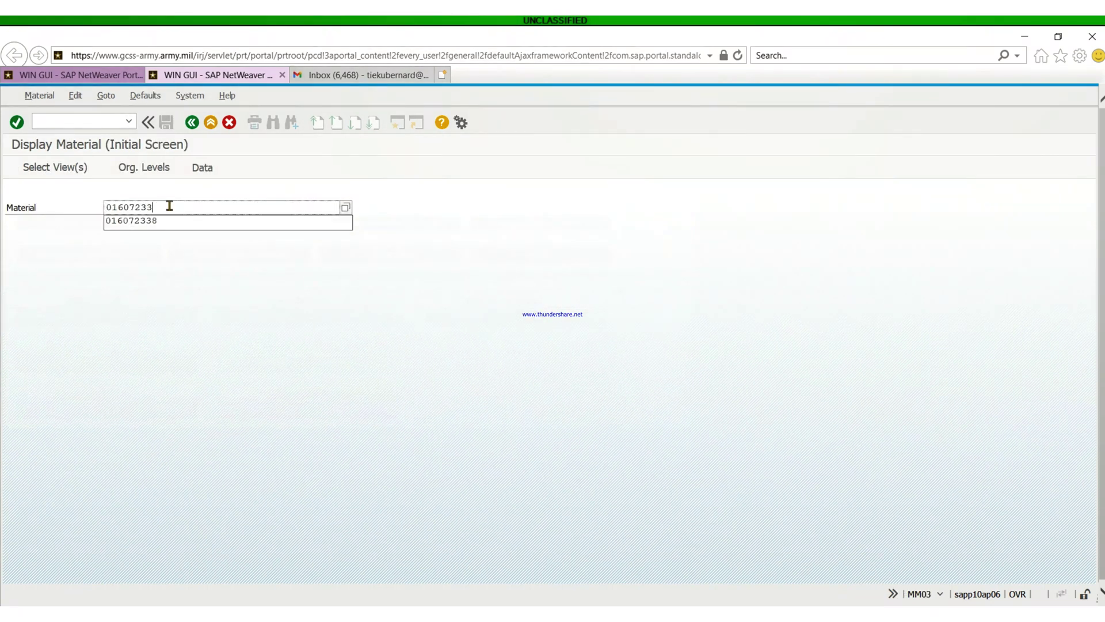
{"action": "key", "text": "BackSpace"}
{"action": "key", "text": "BackSpace"}
{"action": "key", "text": "BackSpace"}
{"action": "type", "text": "0"}
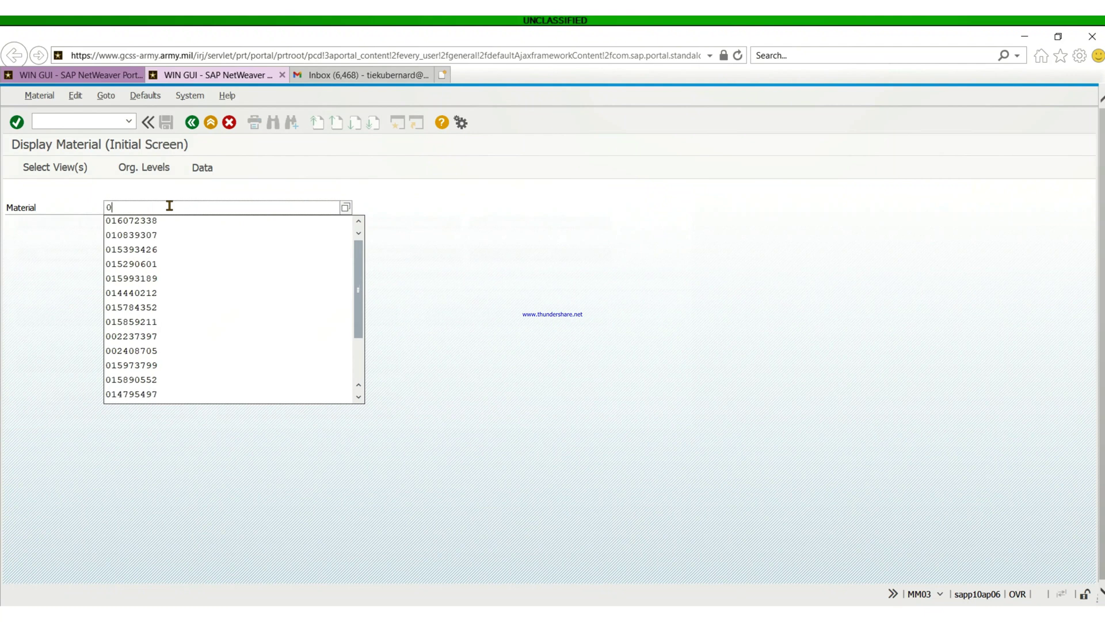
{"action": "left_click", "coordinate": [155, 221]}
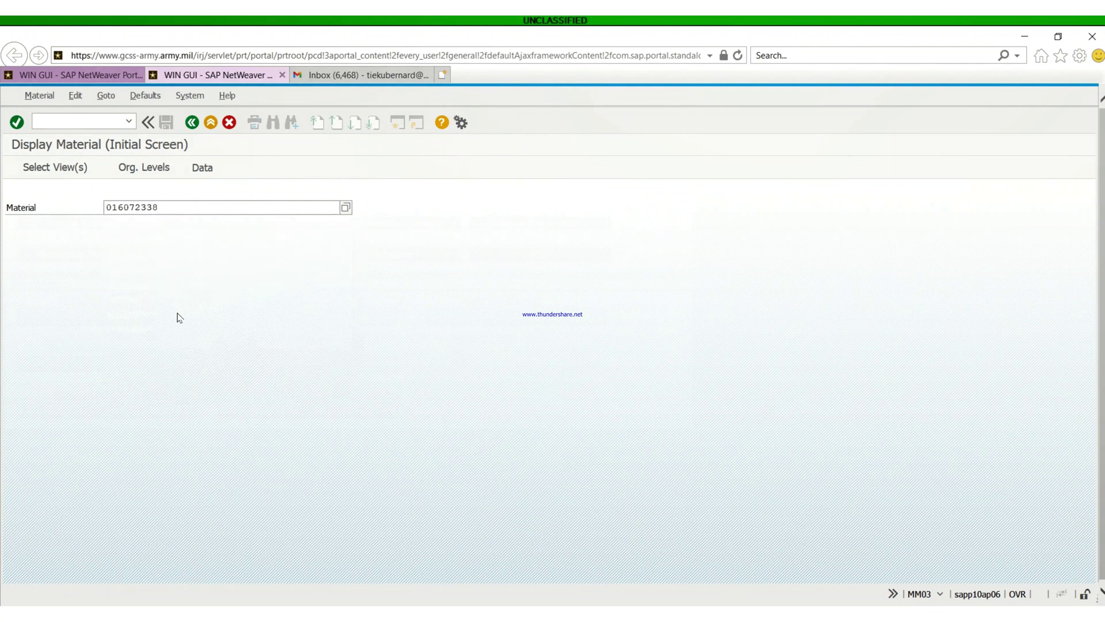
{"action": "key", "text": "Return"}
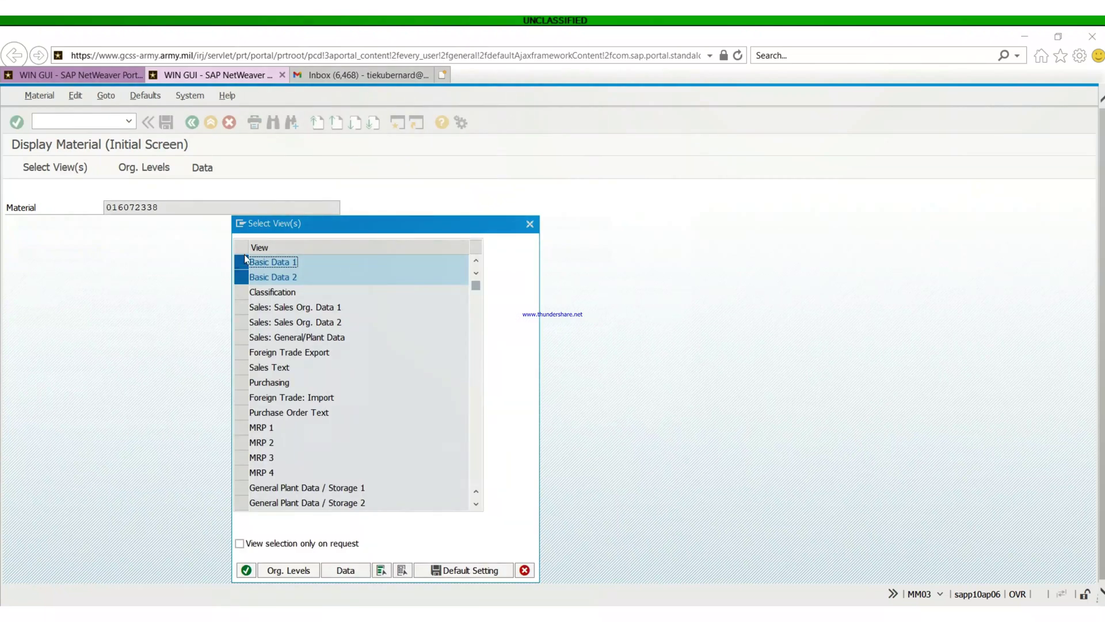
Select the Basic Data 1, Basic Data 2 and Accounting 2 views and confirm
{"action": "left_click", "coordinate": [241, 261]}
{"action": "left_click", "coordinate": [240, 277]}
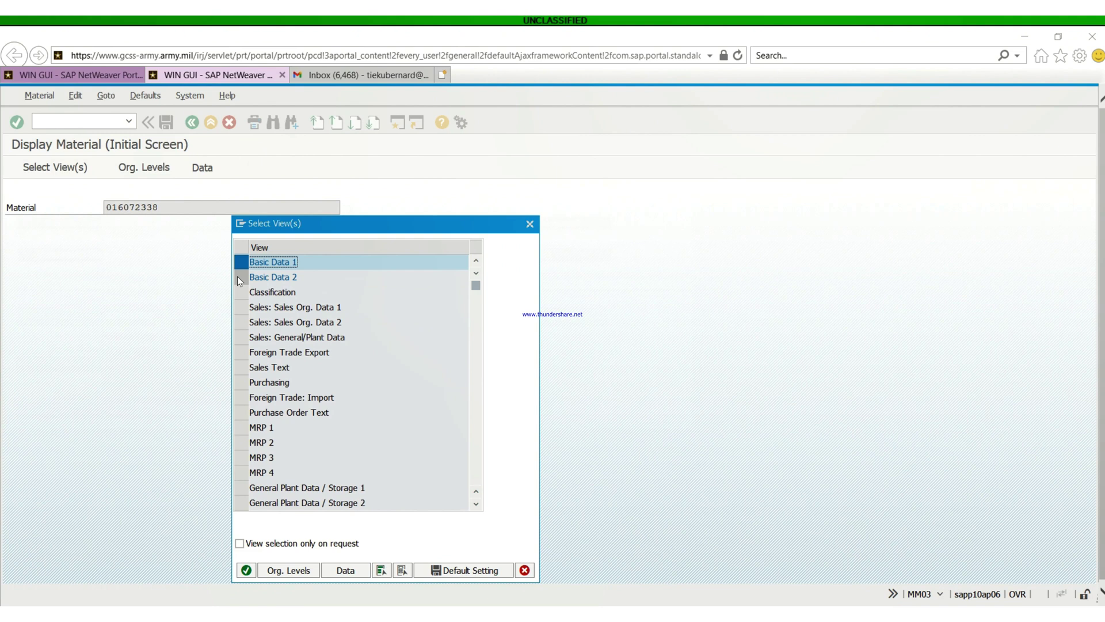
{"action": "left_click", "coordinate": [239, 277]}
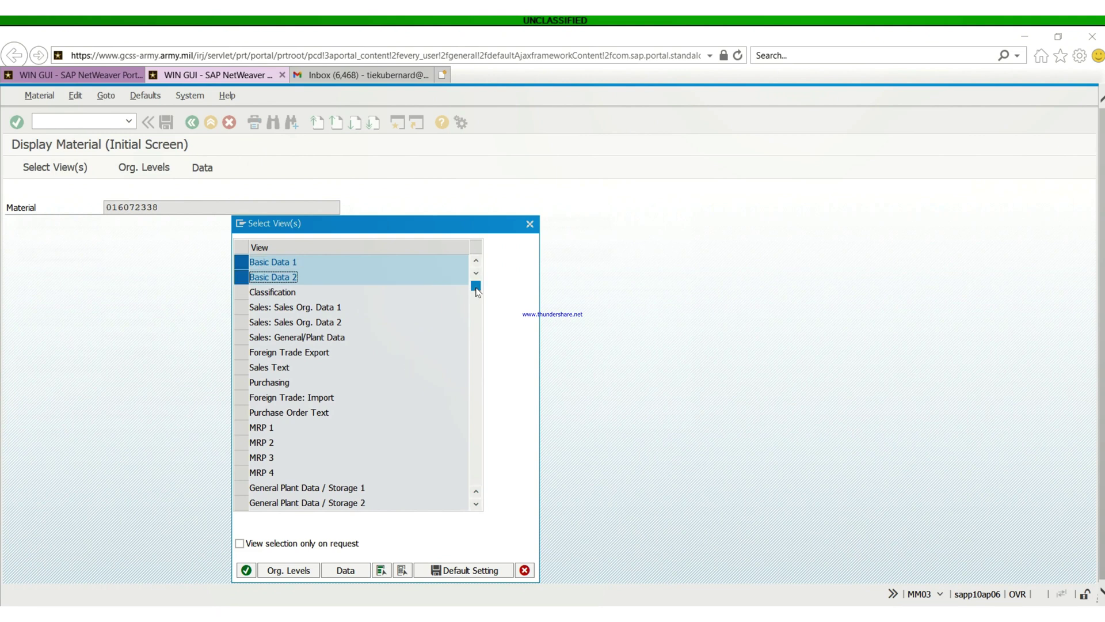
{"action": "left_click_drag", "start_coordinate": [477, 287], "coordinate": [476, 360]}
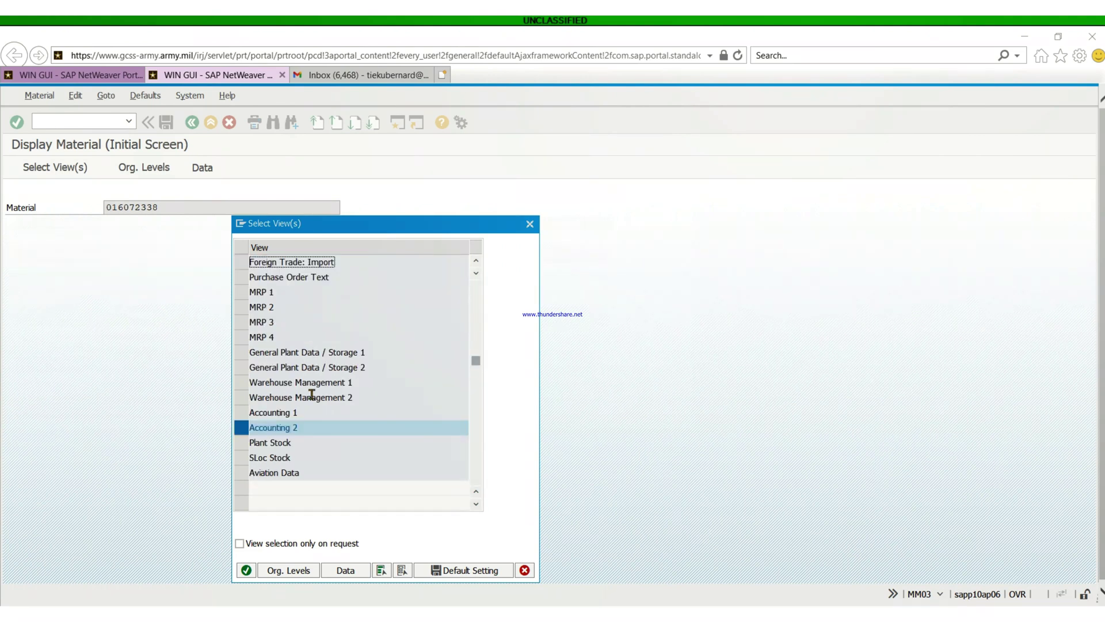
{"action": "left_click", "coordinate": [242, 428]}
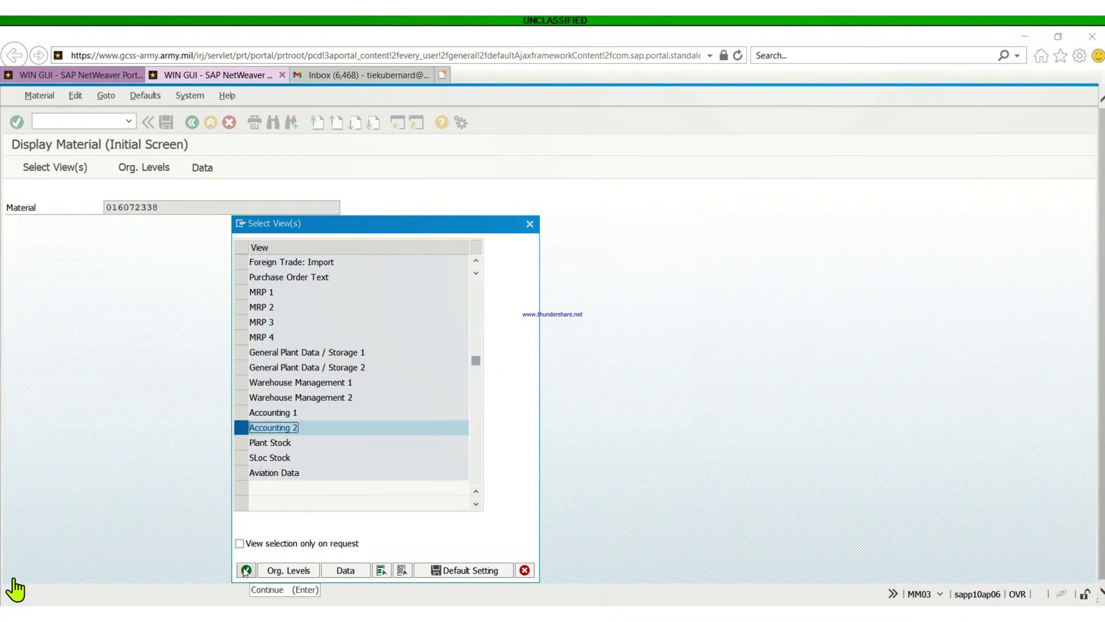
{"action": "left_click", "coordinate": [246, 570]}
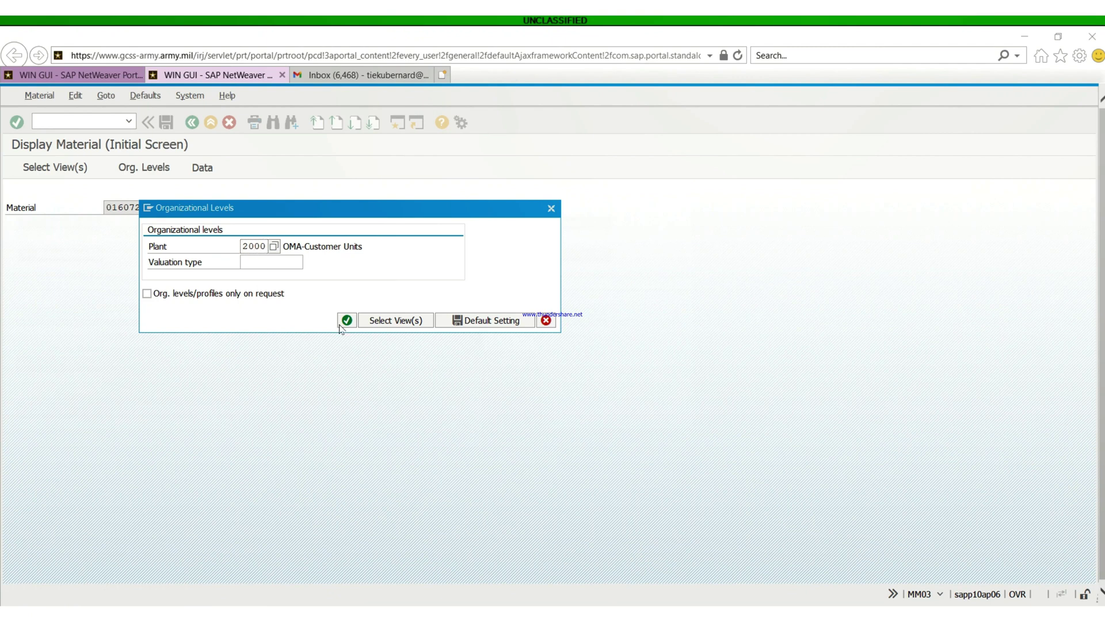
Show Basic Data 1 of material 016072338 (Receive Suite) for plant 2000, then reopen MM03
{"action": "left_click", "coordinate": [347, 320]}
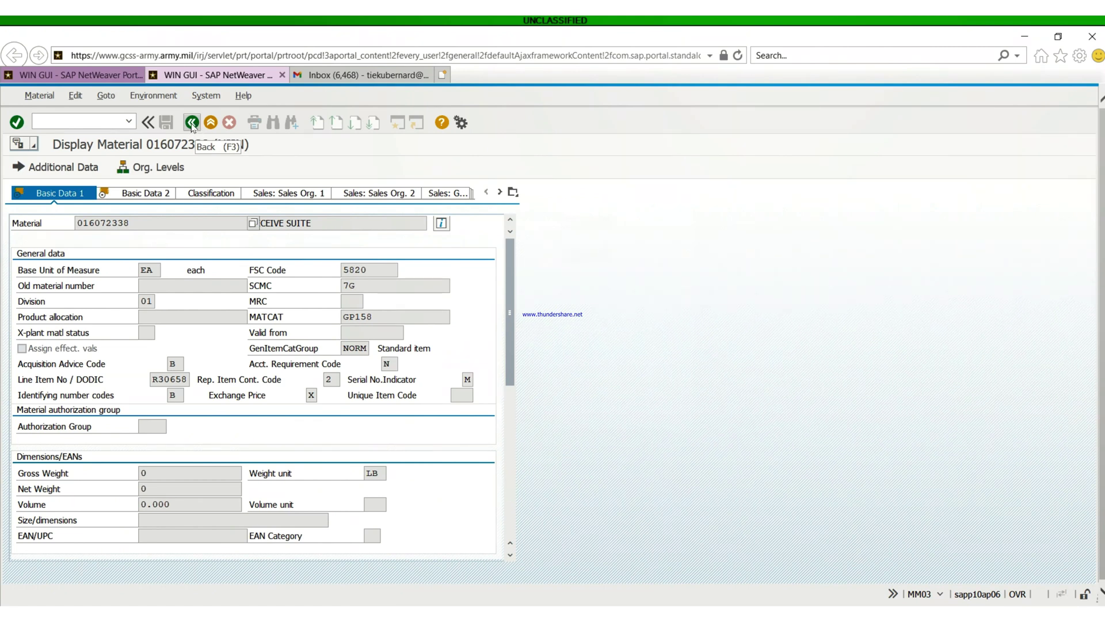
{"action": "left_click", "coordinate": [191, 124]}
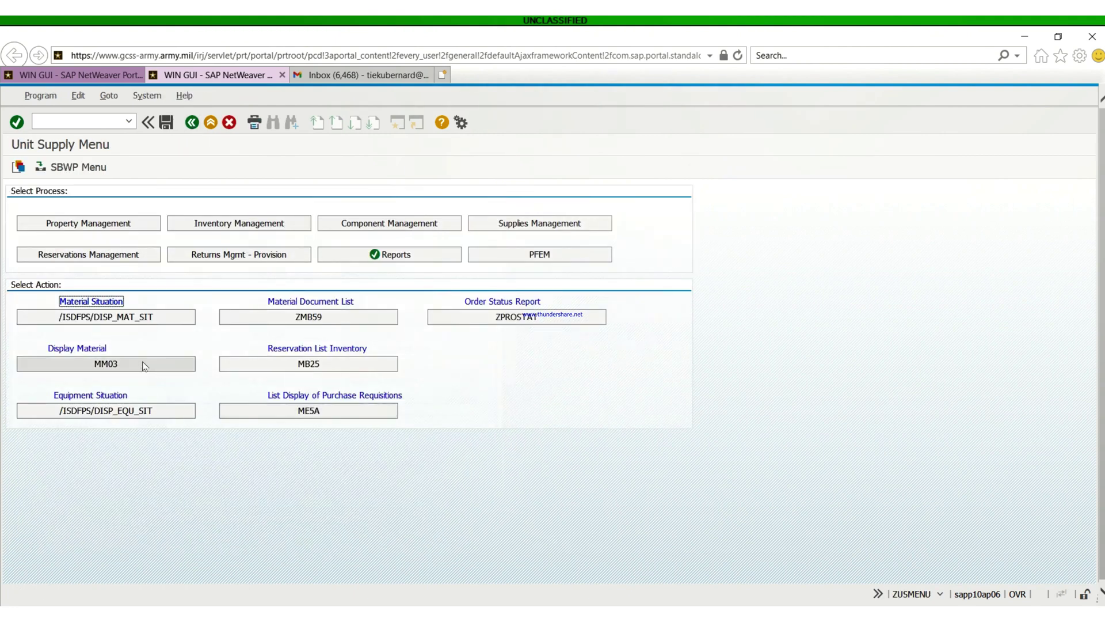
{"action": "left_click", "coordinate": [137, 365]}
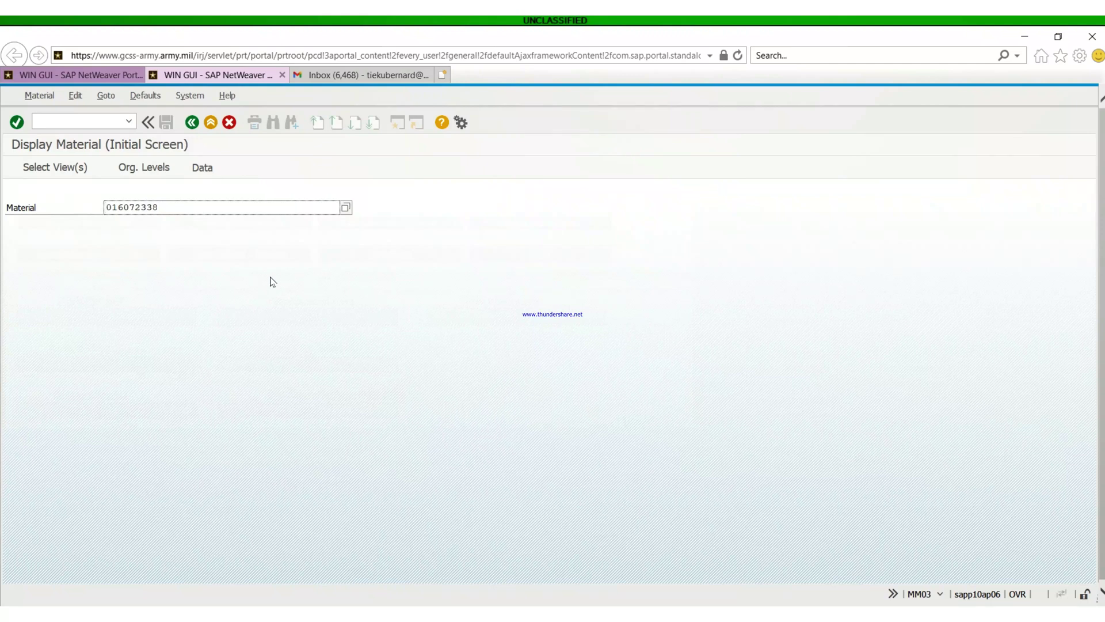
Add the Accounting 1 view and set view selection to appear only on request
{"action": "key", "text": "Return"}
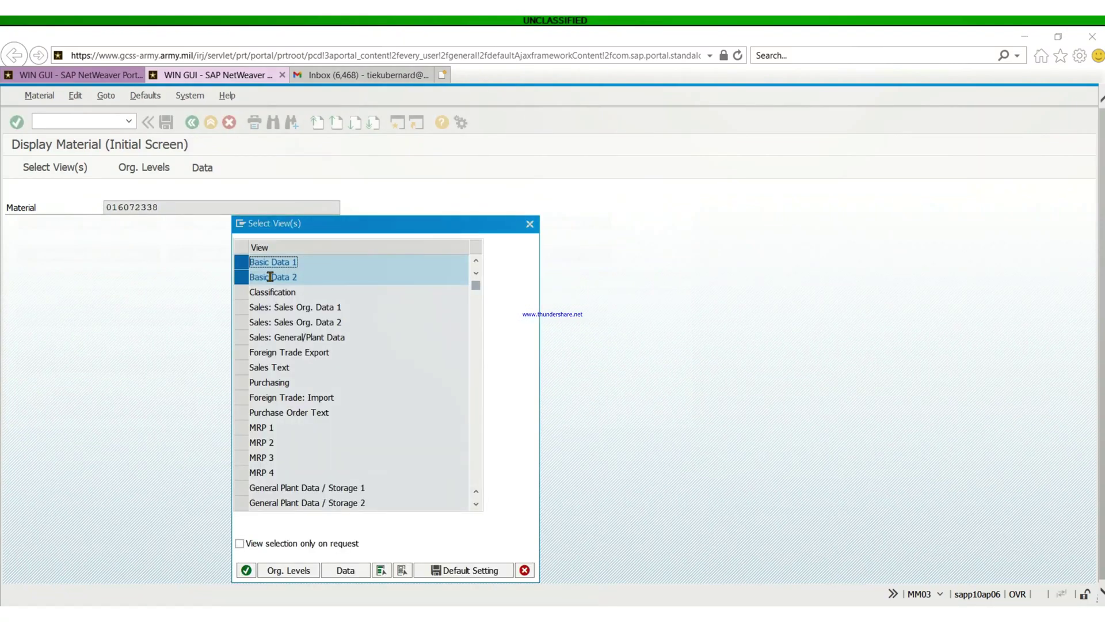
{"action": "scroll", "coordinate": [339, 337], "scroll_direction": "down", "scroll_amount": 3}
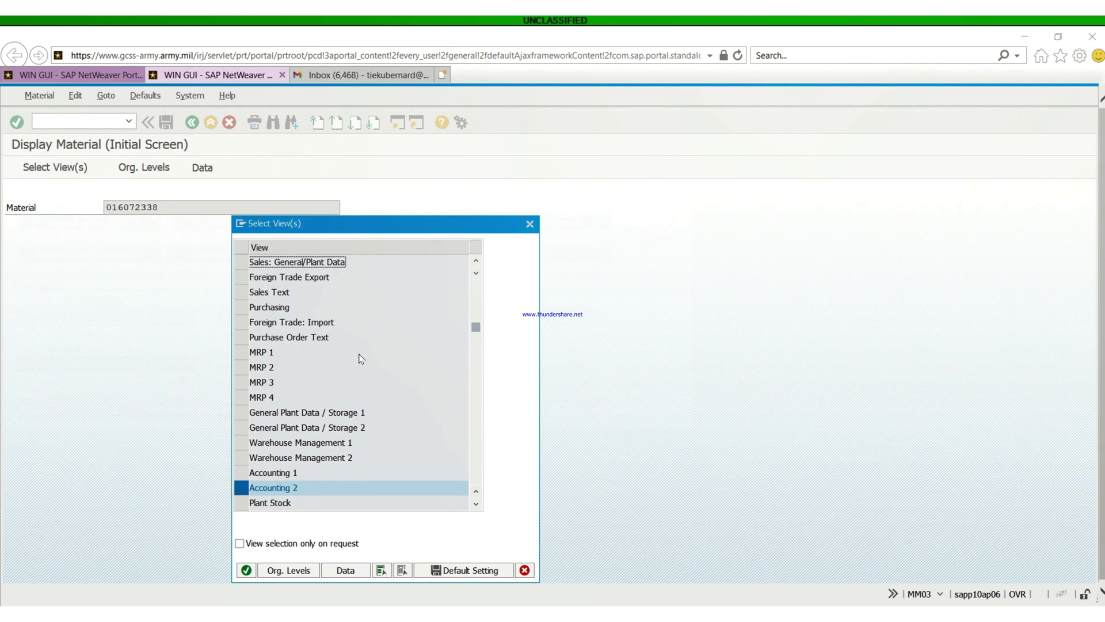
{"action": "scroll", "coordinate": [359, 358], "scroll_direction": "down", "scroll_amount": 3}
{"action": "scroll", "coordinate": [360, 358], "scroll_direction": "down", "scroll_amount": 2}
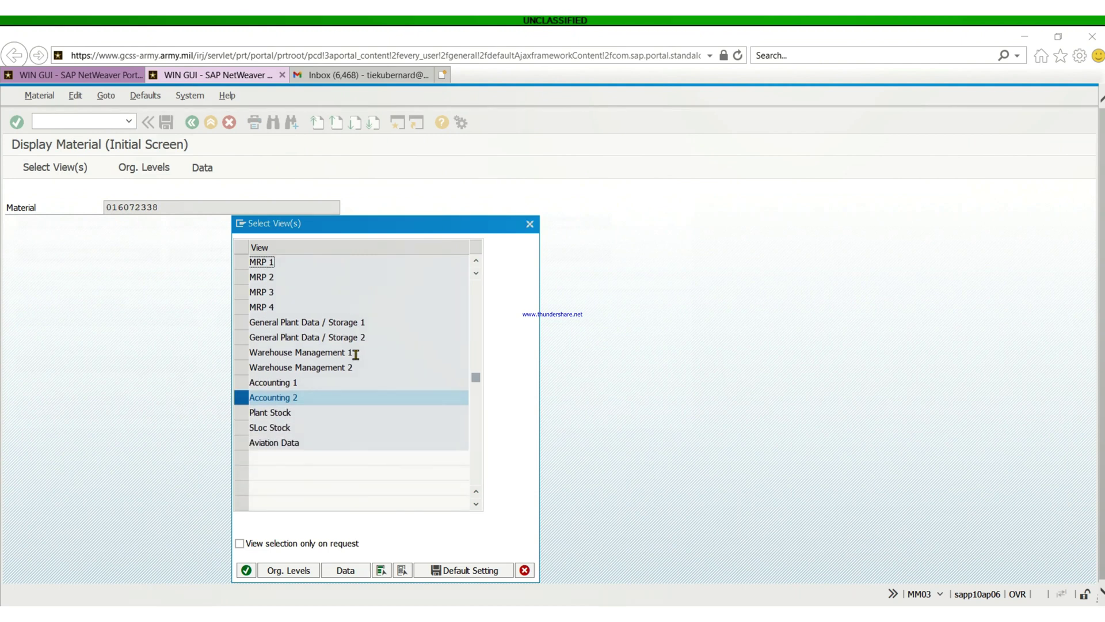
{"action": "left_click", "coordinate": [241, 382], "text": "ctrl"}
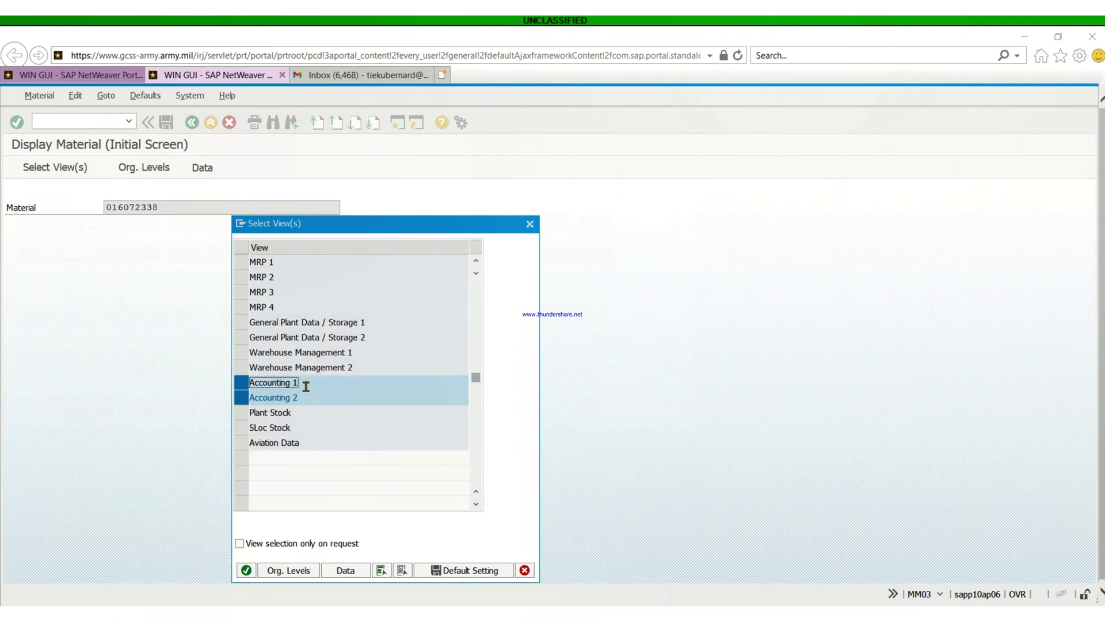
{"action": "scroll", "coordinate": [310, 386], "scroll_direction": "up", "scroll_amount": 3}
{"action": "scroll", "coordinate": [311, 385], "scroll_direction": "up", "scroll_amount": 2}
{"action": "scroll", "coordinate": [310, 384], "scroll_direction": "up", "scroll_amount": 2}
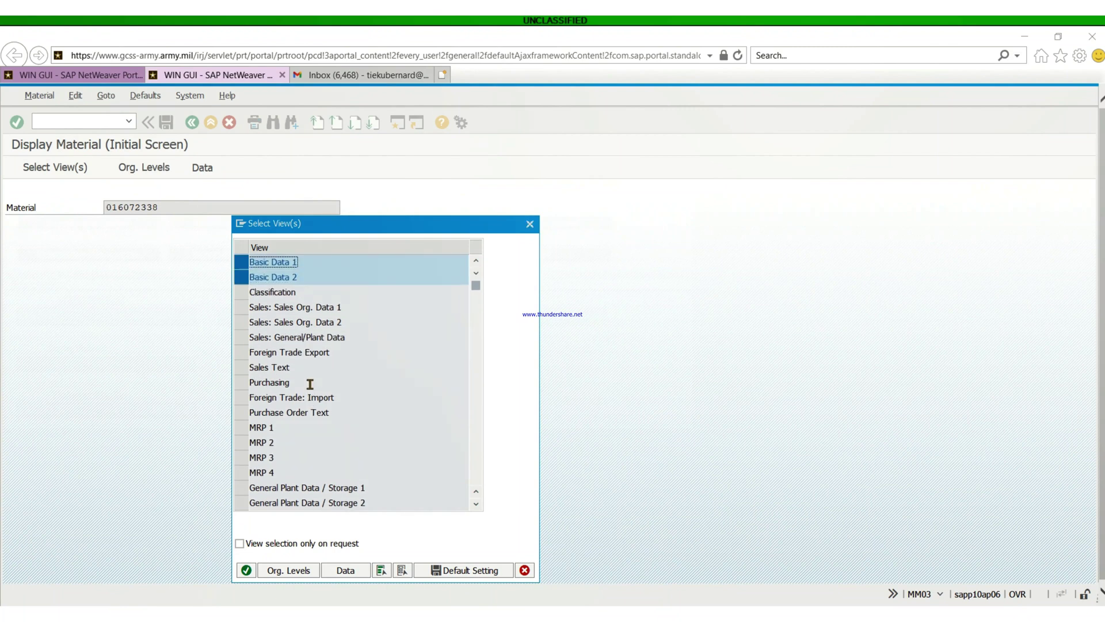
{"action": "scroll", "coordinate": [310, 384], "scroll_direction": "down", "scroll_amount": 2}
{"action": "scroll", "coordinate": [310, 383], "scroll_direction": "down", "scroll_amount": 2}
{"action": "scroll", "coordinate": [313, 379], "scroll_direction": "up", "scroll_amount": 2}
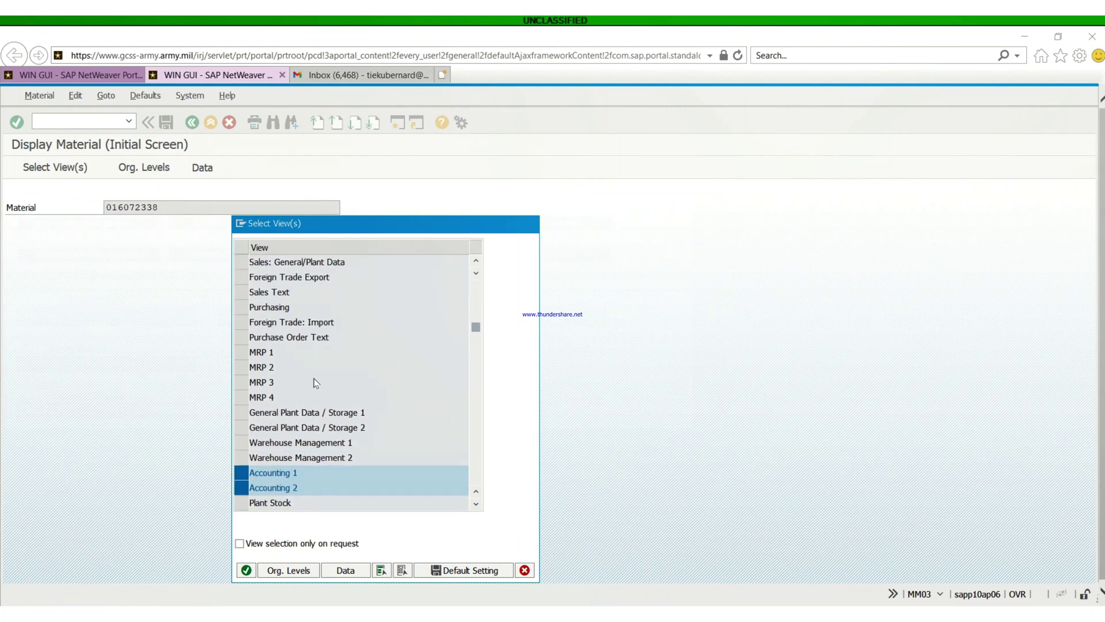
{"action": "scroll", "coordinate": [314, 379], "scroll_direction": "up", "scroll_amount": 3}
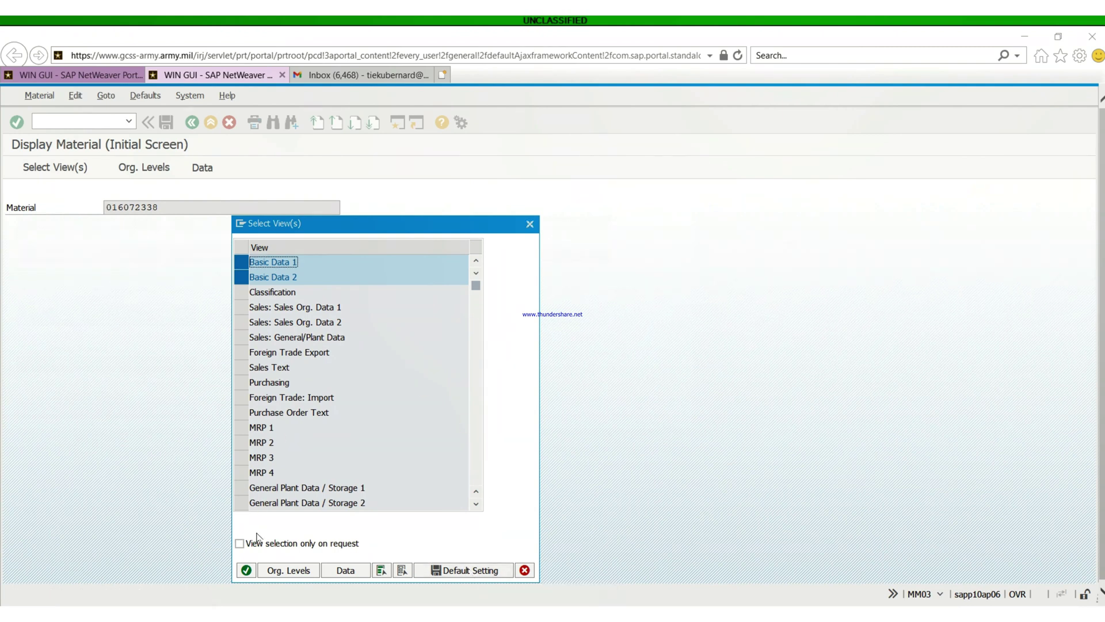
{"action": "left_click", "coordinate": [239, 543]}
{"action": "left_click", "coordinate": [247, 570]}
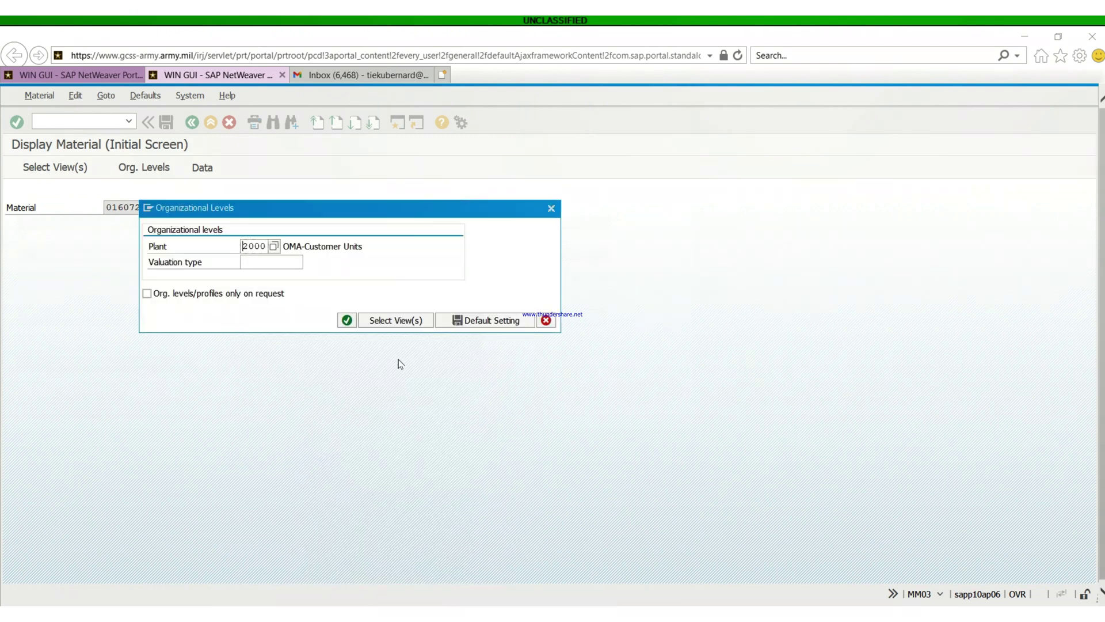
Save plant 2000 as default with org levels only on request, then open the material
{"action": "left_click", "coordinate": [482, 321]}
{"action": "left_click", "coordinate": [146, 293]}
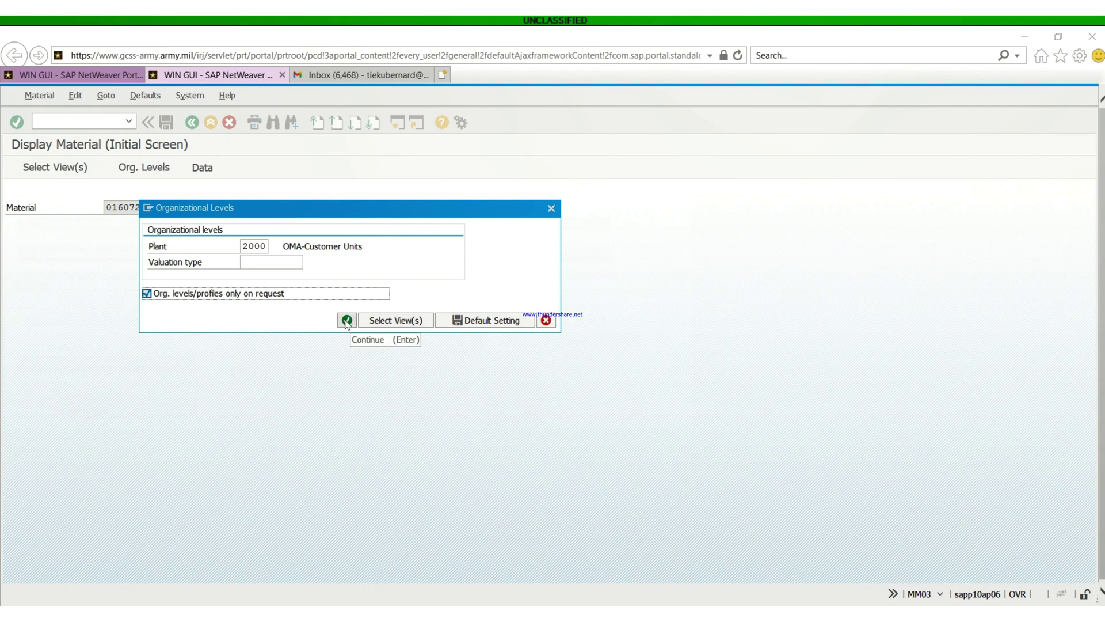
{"action": "left_click", "coordinate": [347, 322]}
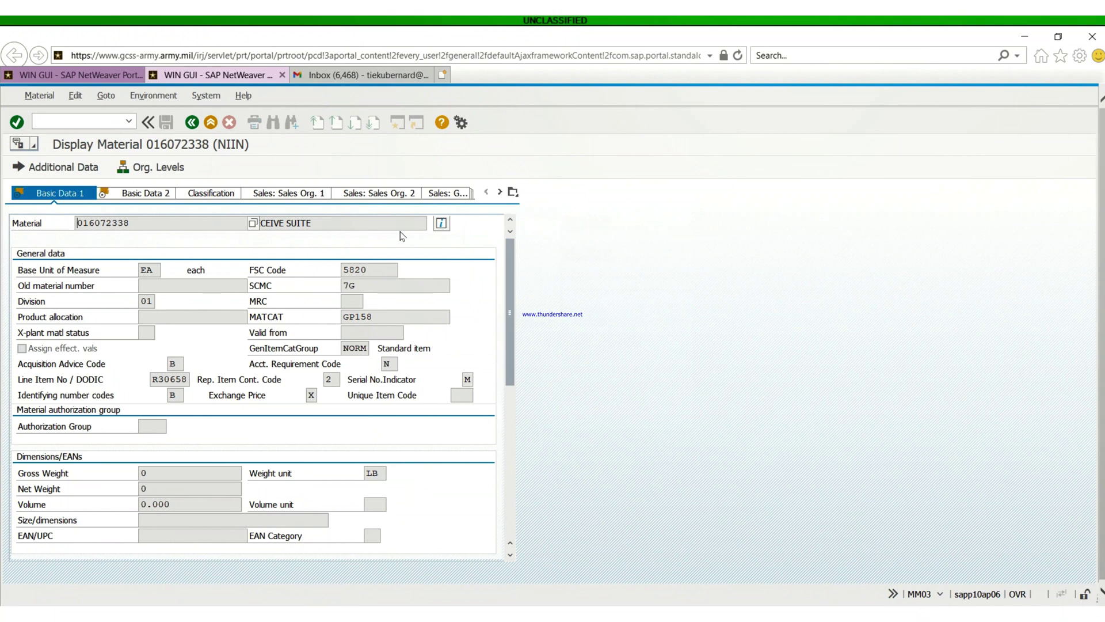
{"action": "left_click", "coordinate": [192, 122]}
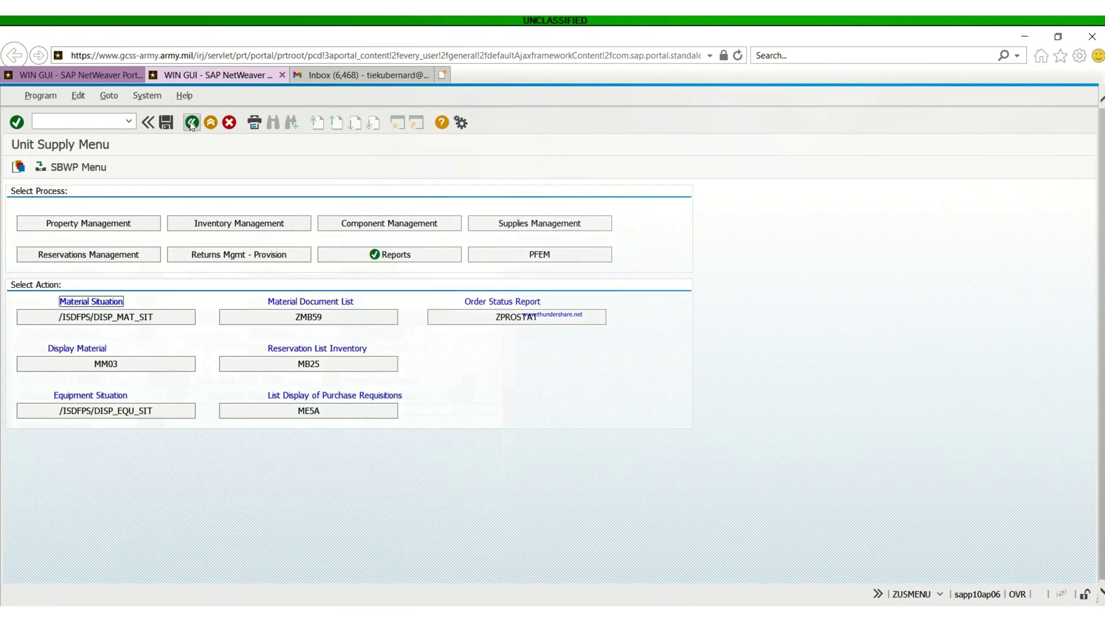
Reopen material 016072338 with saved defaults and list its 26 acquisition advice codes
{"action": "left_click", "coordinate": [153, 364]}
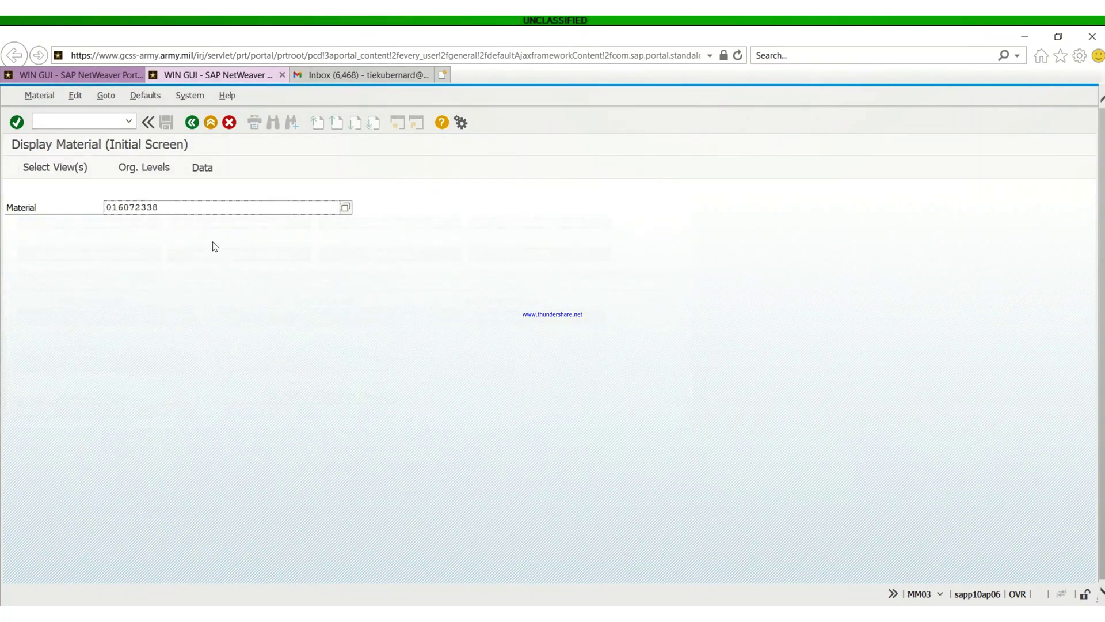
{"action": "key", "text": "Return"}
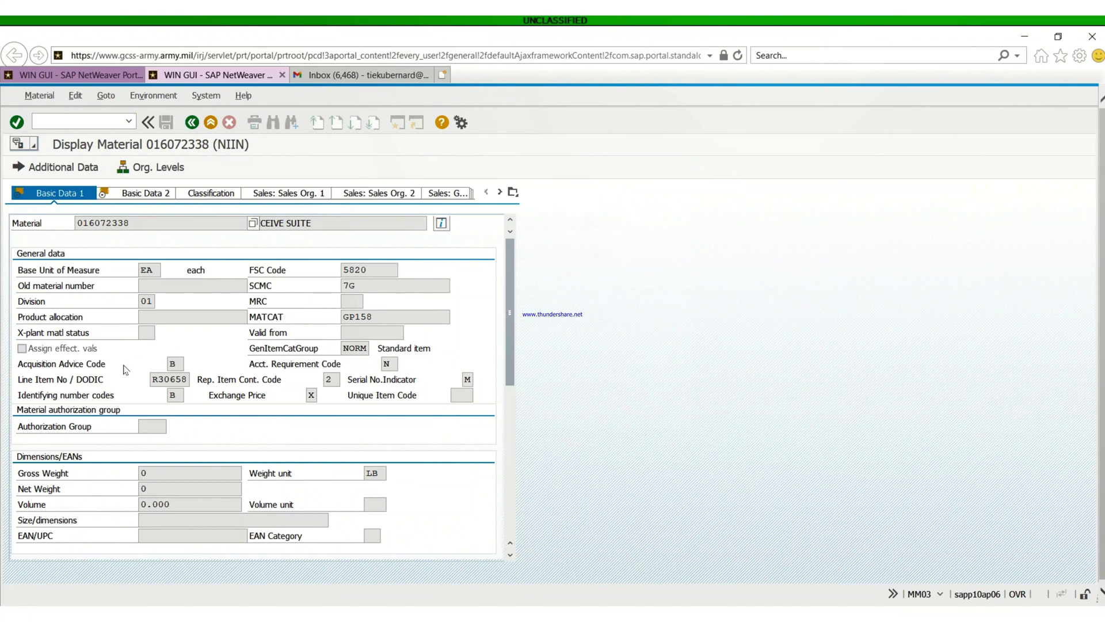
{"action": "left_click", "coordinate": [175, 363]}
{"action": "left_click", "coordinate": [189, 363]}
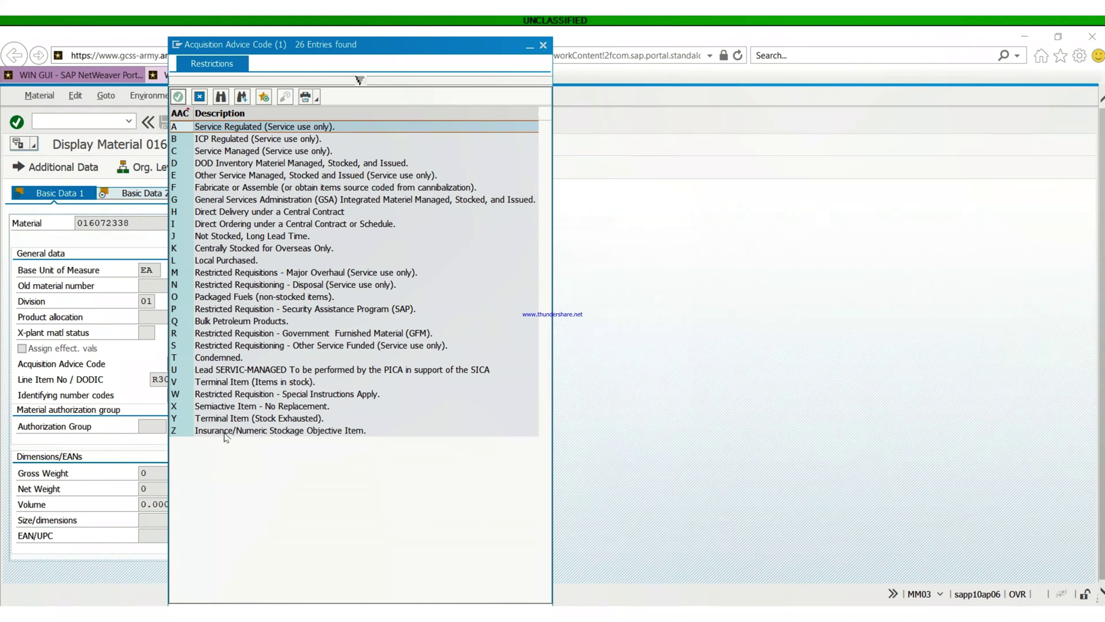
{"action": "left_click", "coordinate": [230, 238]}
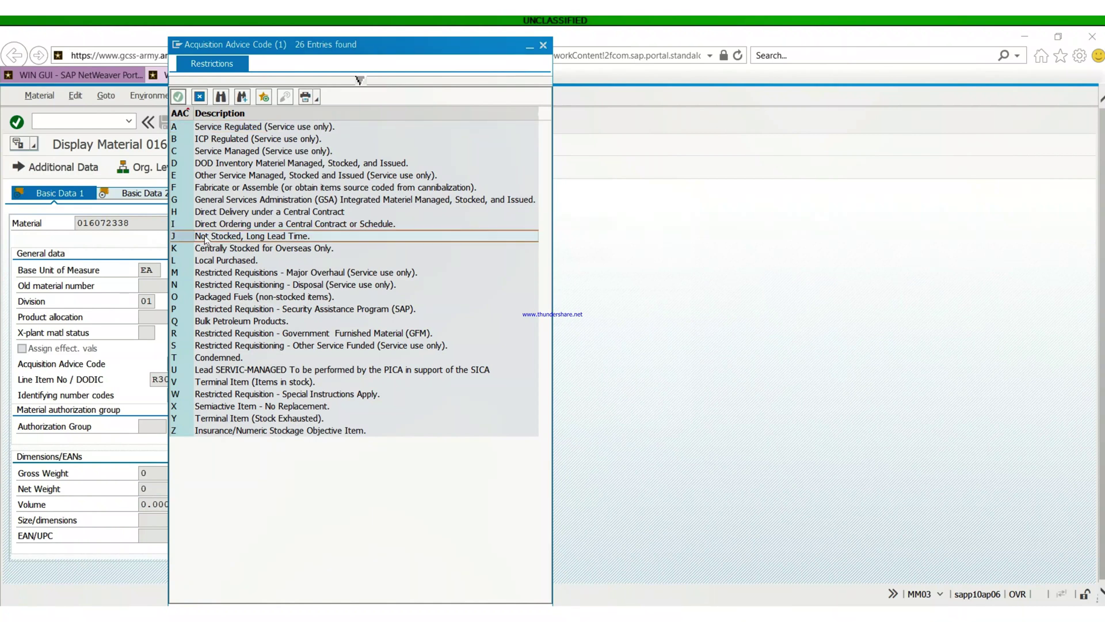
{"action": "left_click", "coordinate": [213, 431]}
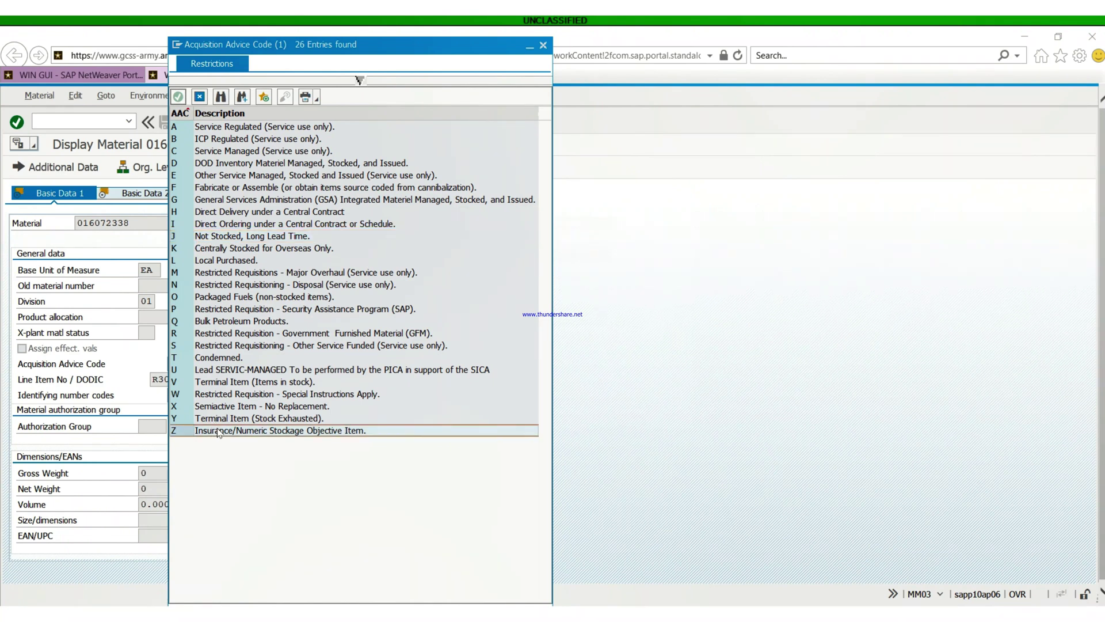
{"action": "left_click", "coordinate": [207, 238]}
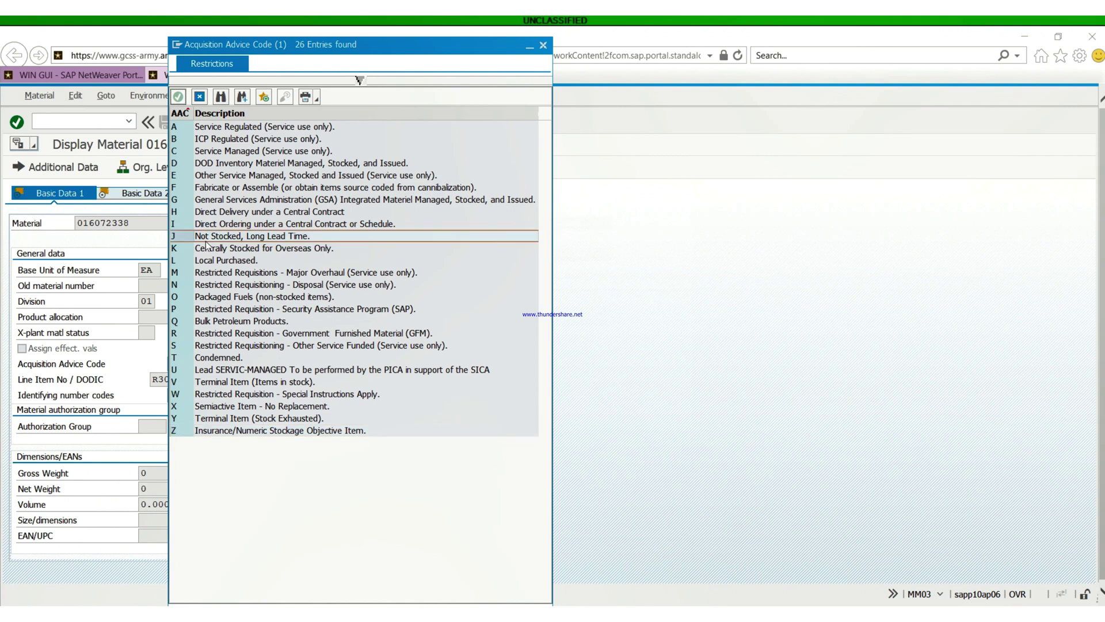
{"action": "left_click", "coordinate": [218, 419]}
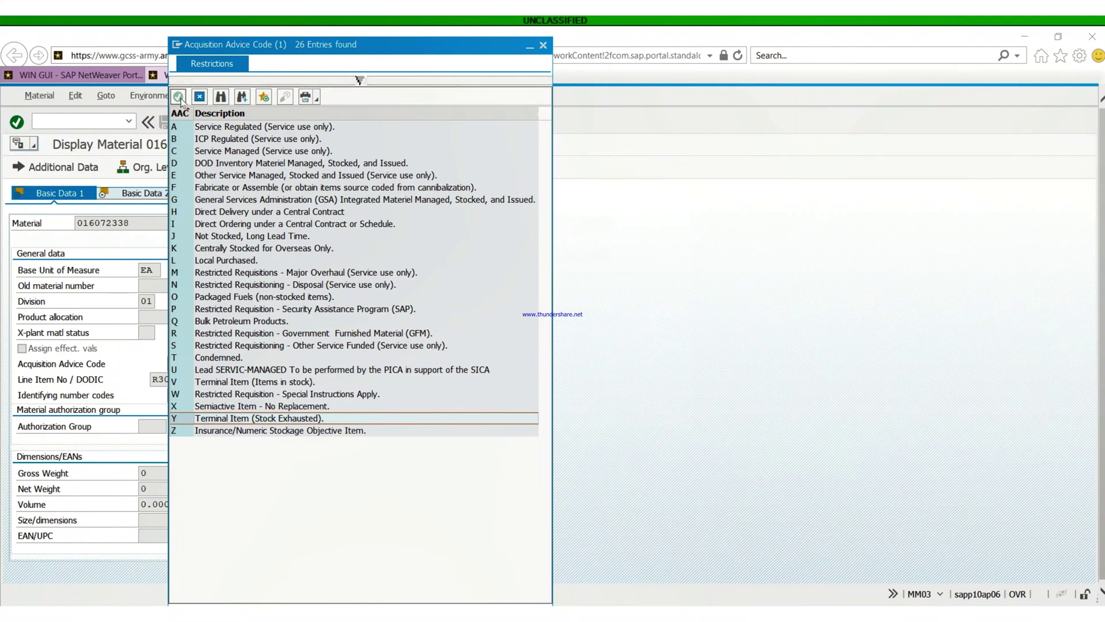
{"action": "left_click", "coordinate": [544, 46]}
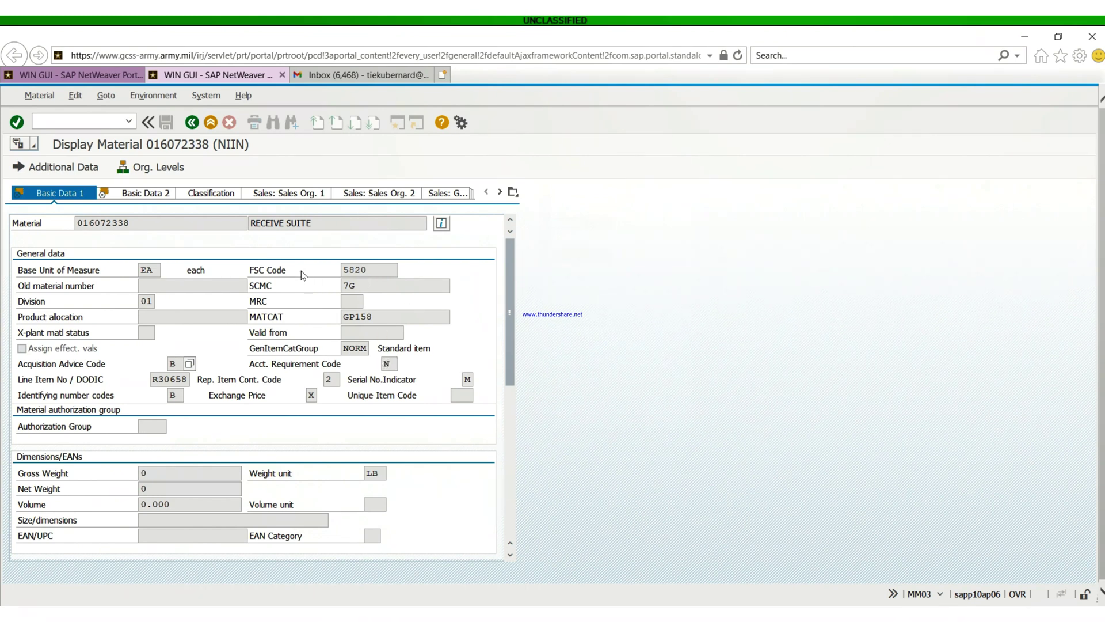
Scroll the tabs to Accounting 2, check the 175,000.00 standard price, and return to Basic Data 1
{"action": "left_click", "coordinate": [498, 192]}
{"action": "left_click", "coordinate": [498, 193]}
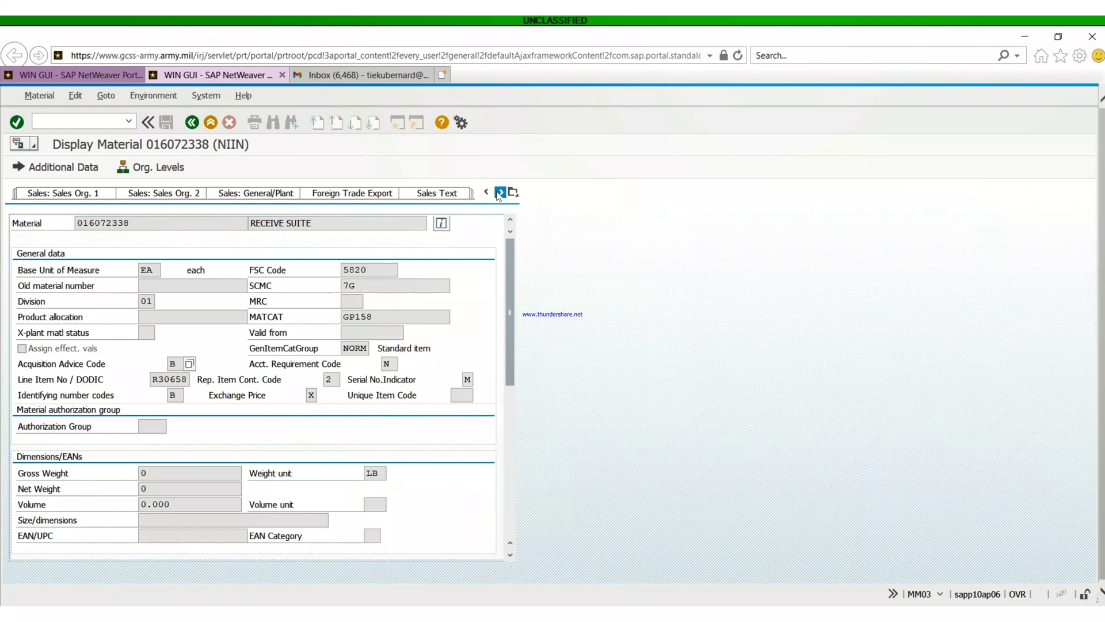
{"action": "left_click", "coordinate": [498, 193]}
{"action": "left_click", "coordinate": [498, 193]}
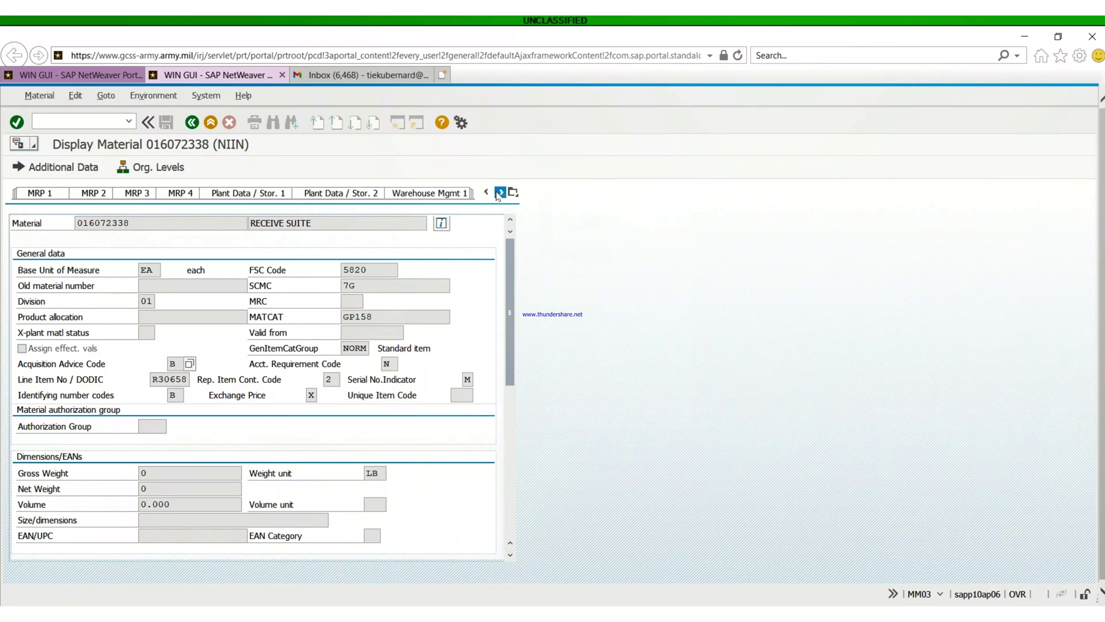
{"action": "left_click", "coordinate": [498, 193]}
{"action": "left_click", "coordinate": [498, 193]}
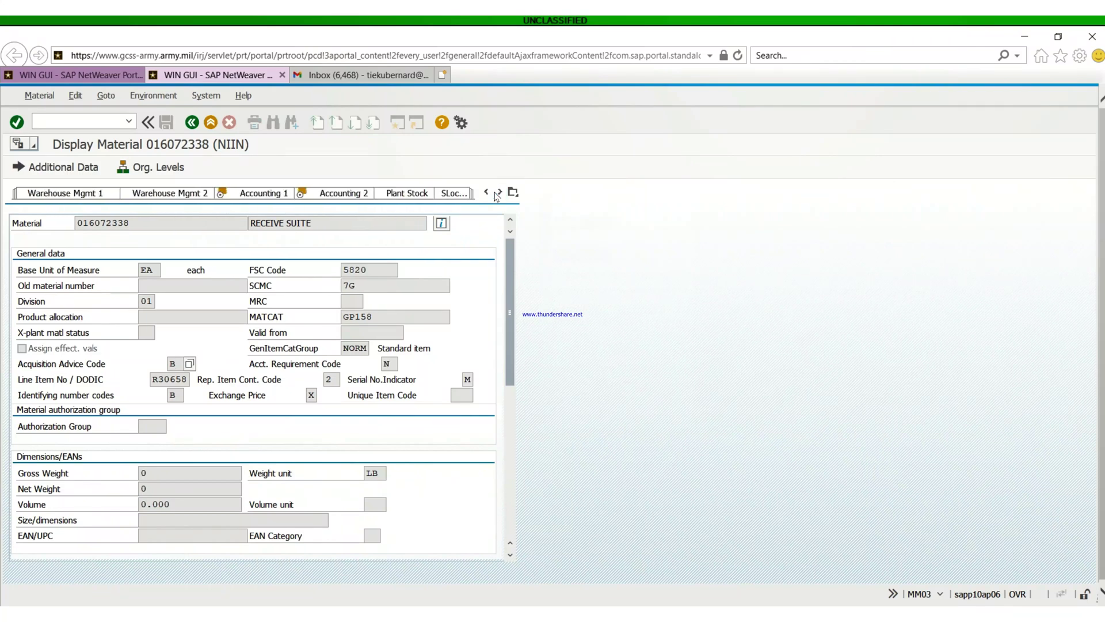
{"action": "left_click", "coordinate": [249, 192]}
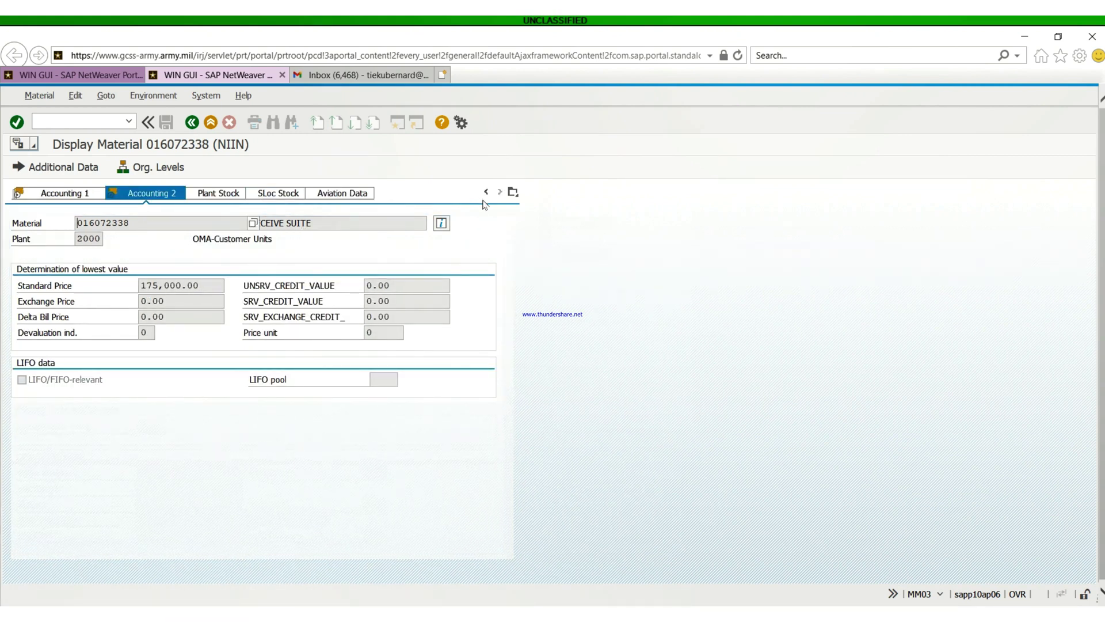
{"action": "left_click", "coordinate": [513, 192]}
{"action": "left_click", "coordinate": [553, 208]}
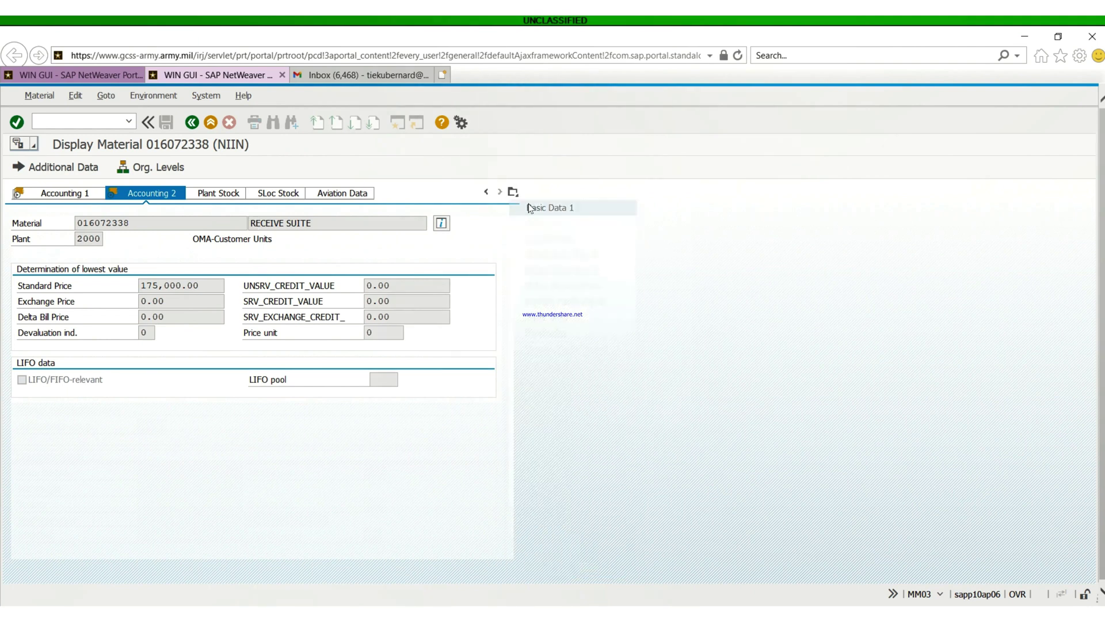
Reopen Accounting 2 from the tab list, then return to Basic Data 1
{"action": "left_click", "coordinate": [514, 193]}
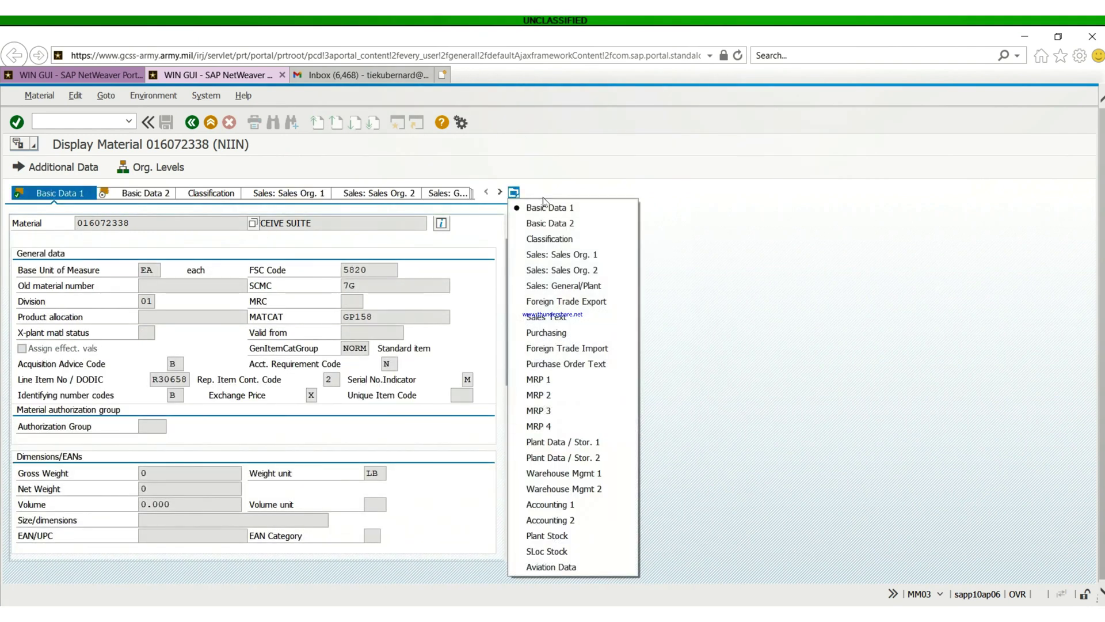
{"action": "left_click", "coordinate": [550, 519]}
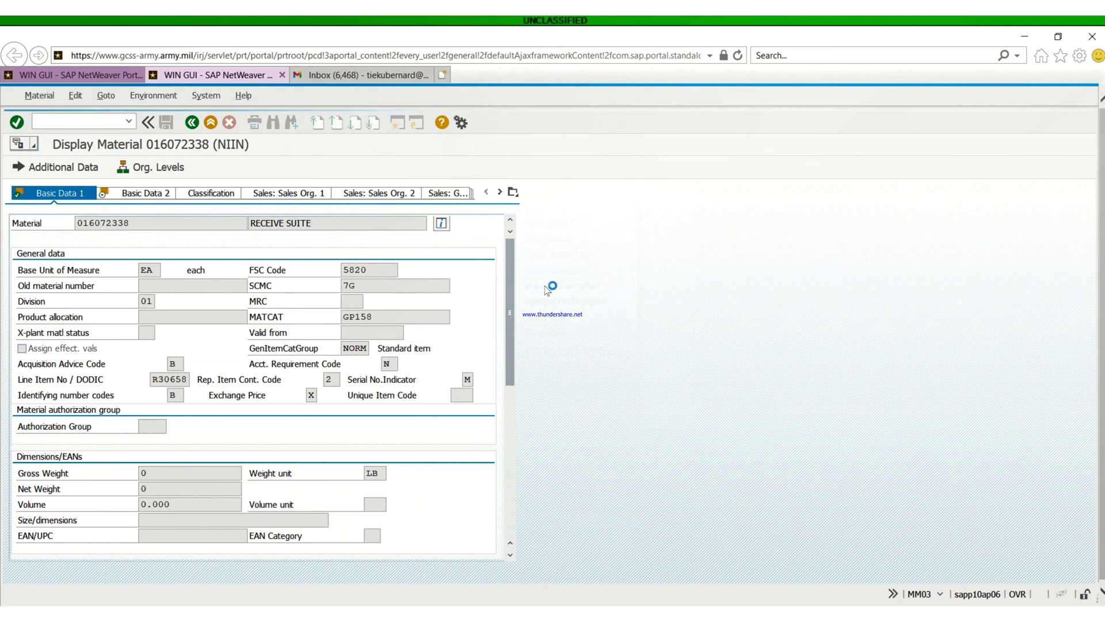
{"action": "left_click", "coordinate": [512, 191]}
{"action": "left_click", "coordinate": [536, 209]}
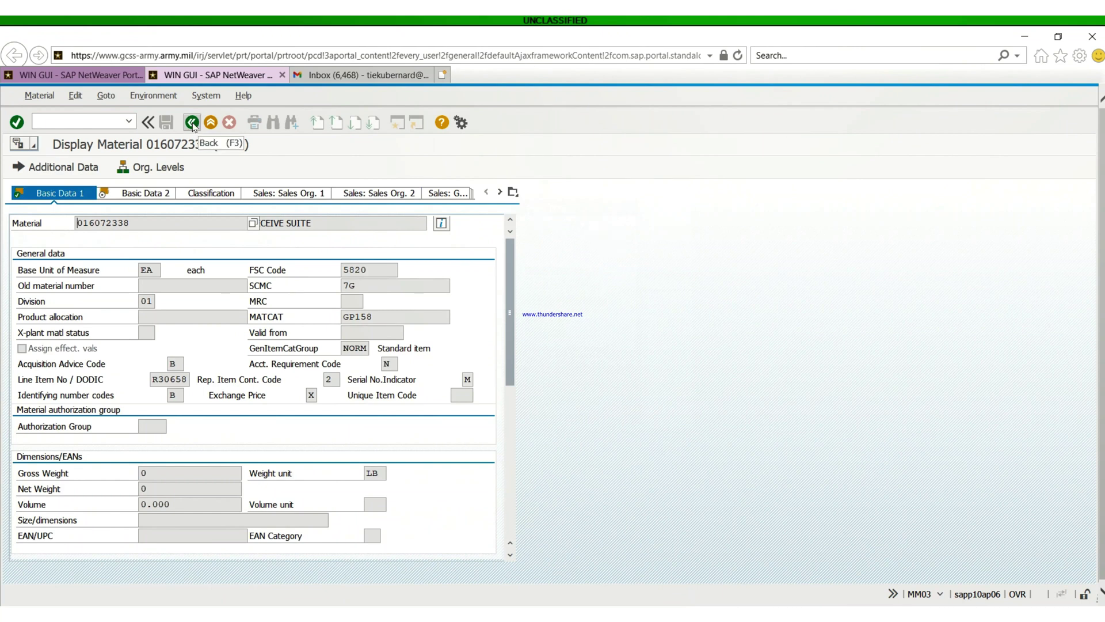
Display material 010839307 from recent entries, showing acquisition advice code H and FSC 7830
{"action": "left_click", "coordinate": [192, 122]}
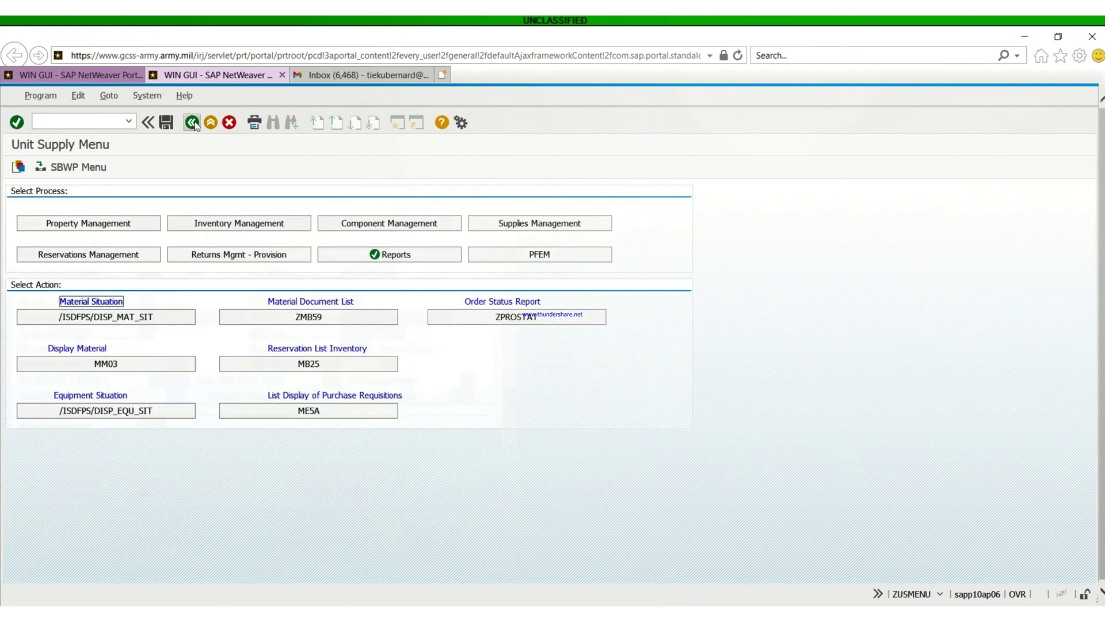
{"action": "left_click", "coordinate": [136, 367]}
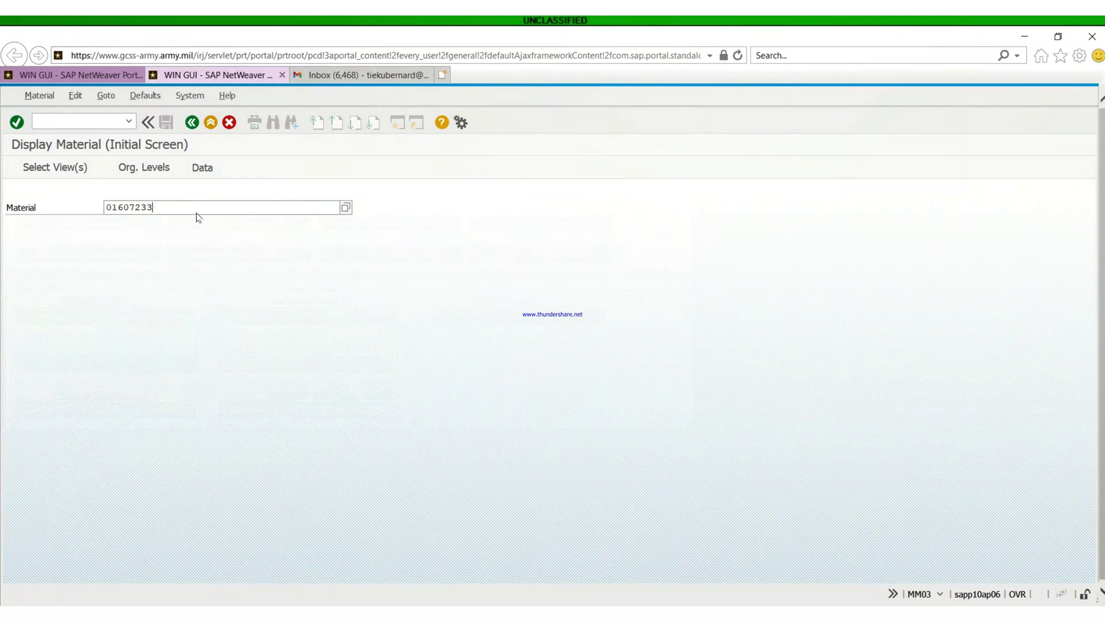
{"action": "key", "text": "BackSpace"}
{"action": "key", "text": "BackSpace"}
{"action": "key", "text": "BackSpace"}
{"action": "key", "text": "BackSpace"}
{"action": "key", "text": "BackSpace"}
{"action": "key", "text": "BackSpace"}
{"action": "type", "text": "0"}
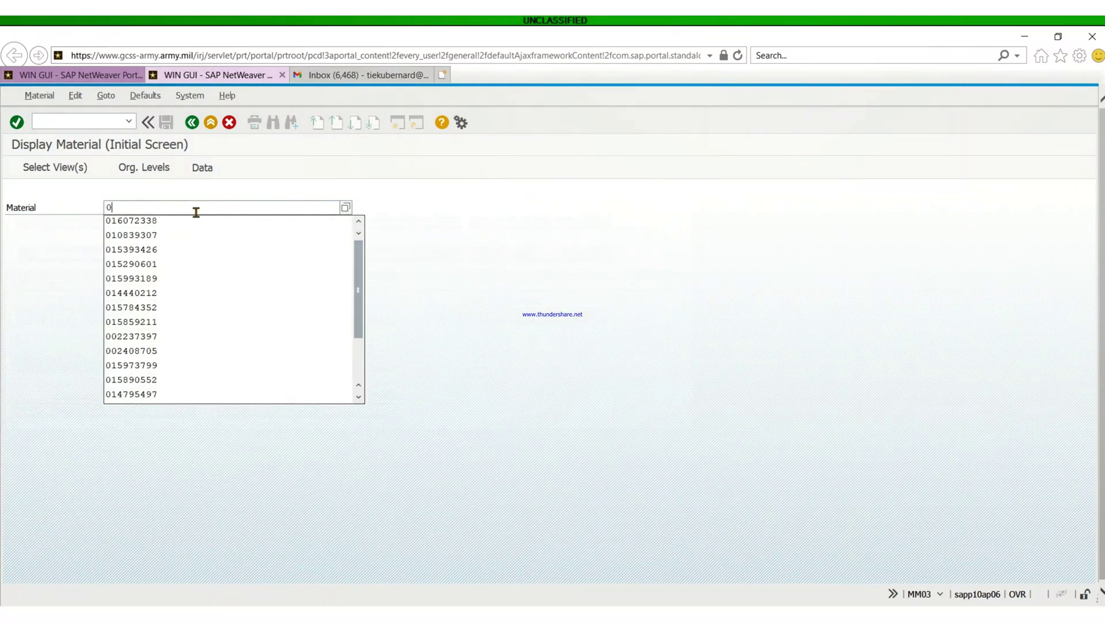
{"action": "left_click", "coordinate": [144, 235]}
{"action": "key", "text": "Return"}
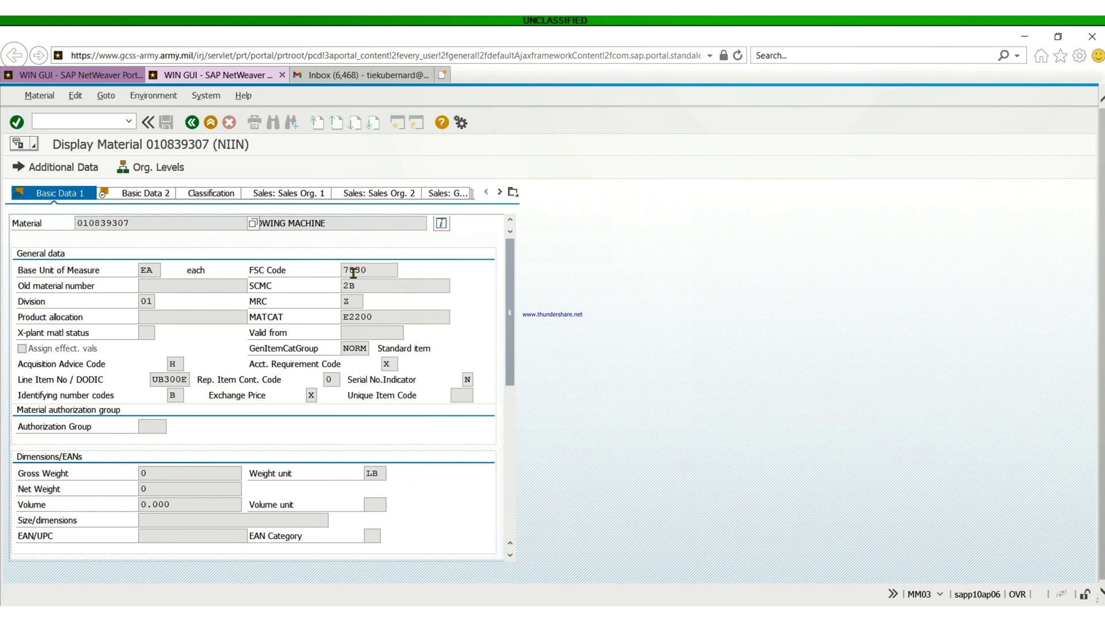
{"action": "left_click", "coordinate": [371, 270]}
{"action": "left_click", "coordinate": [363, 287]}
{"action": "left_click", "coordinate": [174, 363]}
{"action": "left_click", "coordinate": [189, 364]}
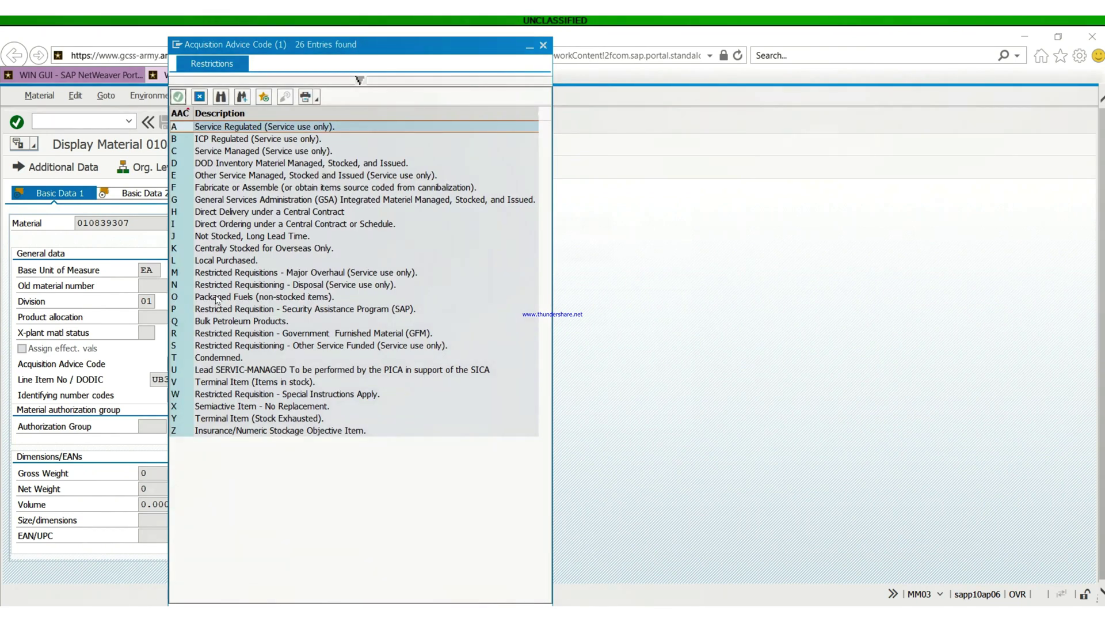
{"action": "left_click", "coordinate": [211, 213]}
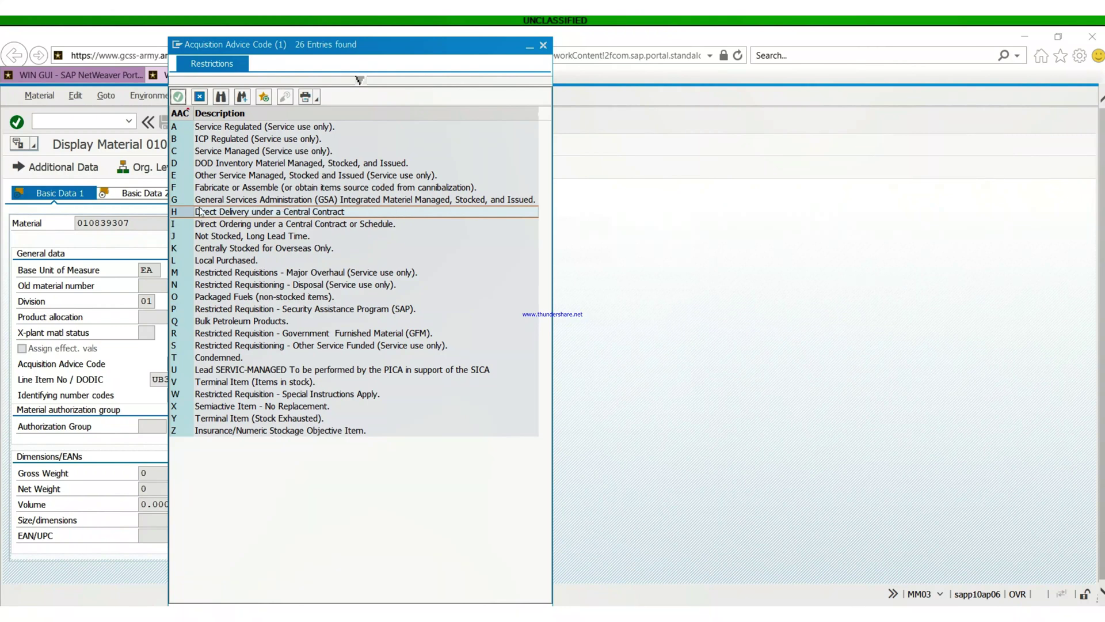
{"action": "left_click", "coordinate": [210, 165]}
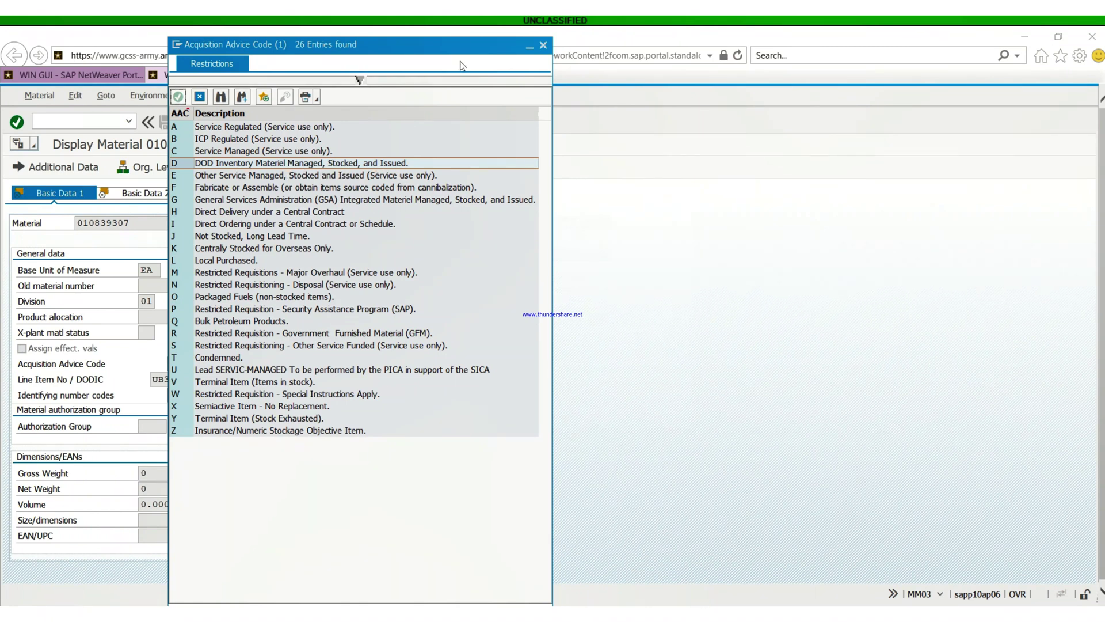
{"action": "left_click", "coordinate": [543, 45]}
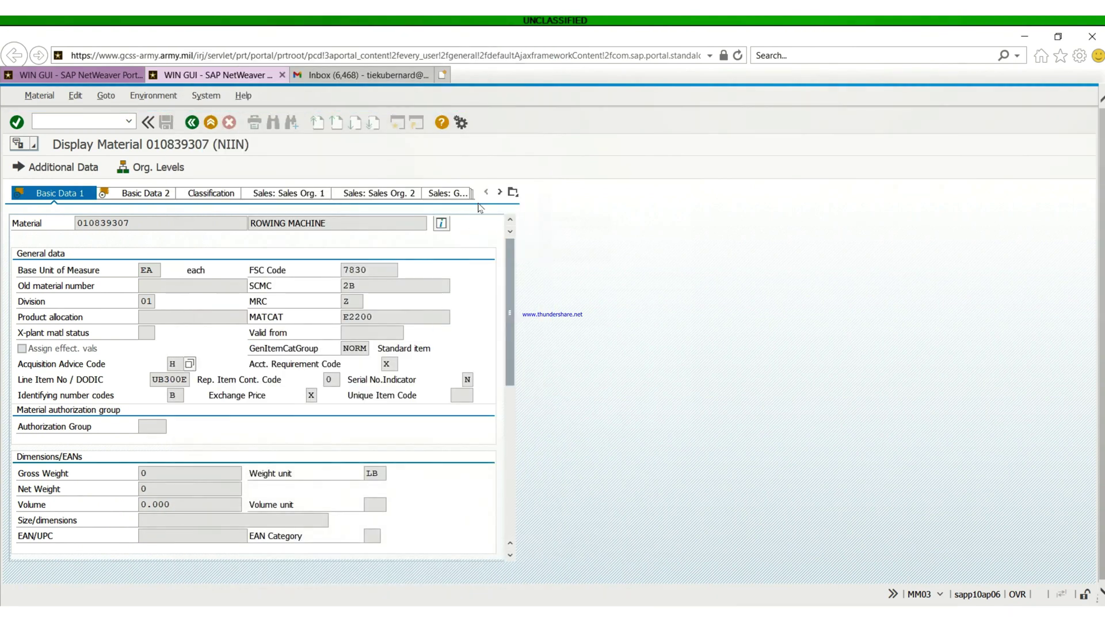
Open Accounting 2 from the tab list to see the 964.71 standard price
{"action": "left_click", "coordinate": [513, 193]}
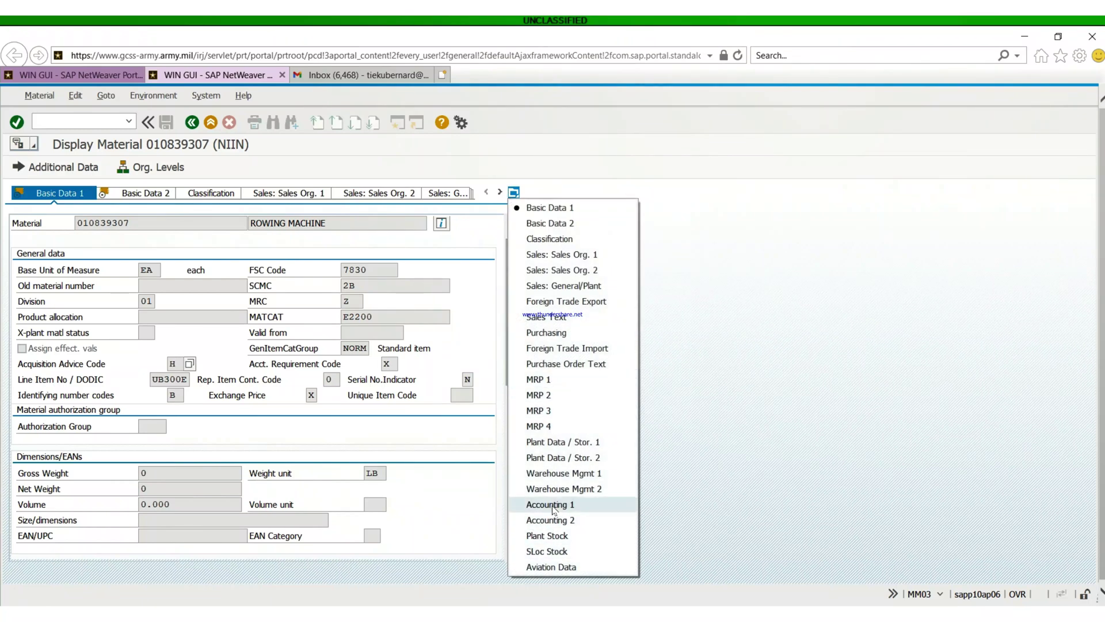
{"action": "left_click", "coordinate": [550, 519]}
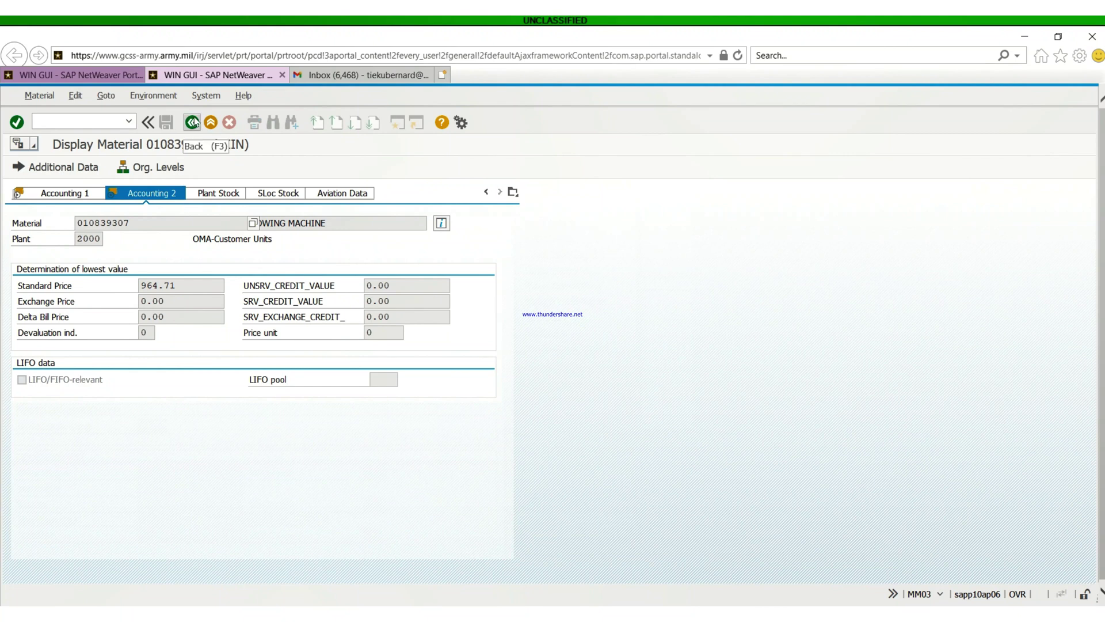
{"action": "left_click", "coordinate": [193, 123]}
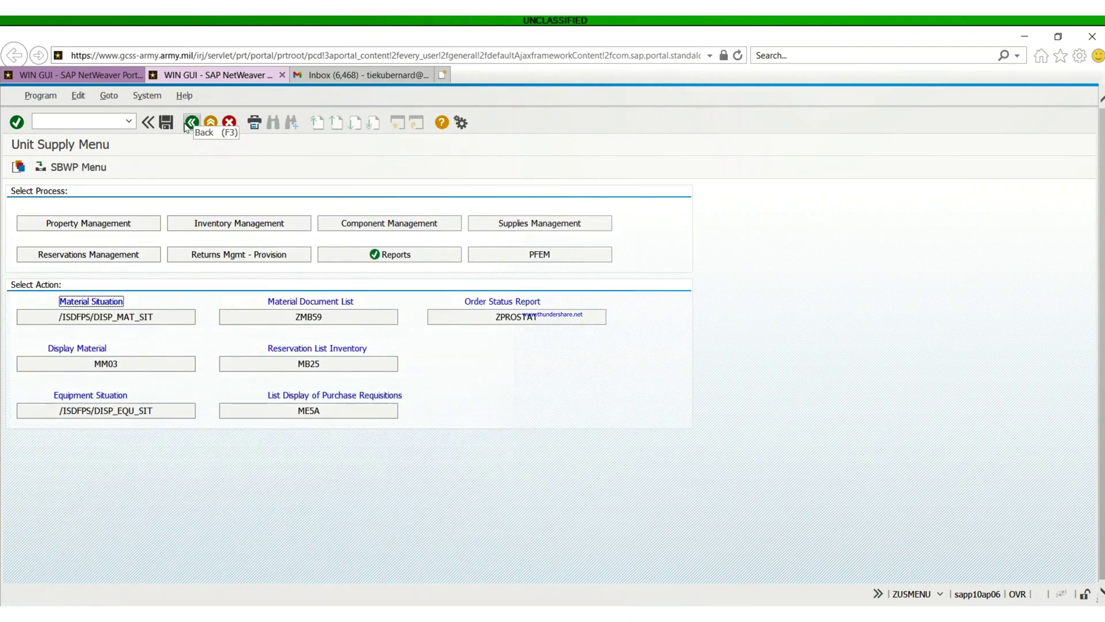